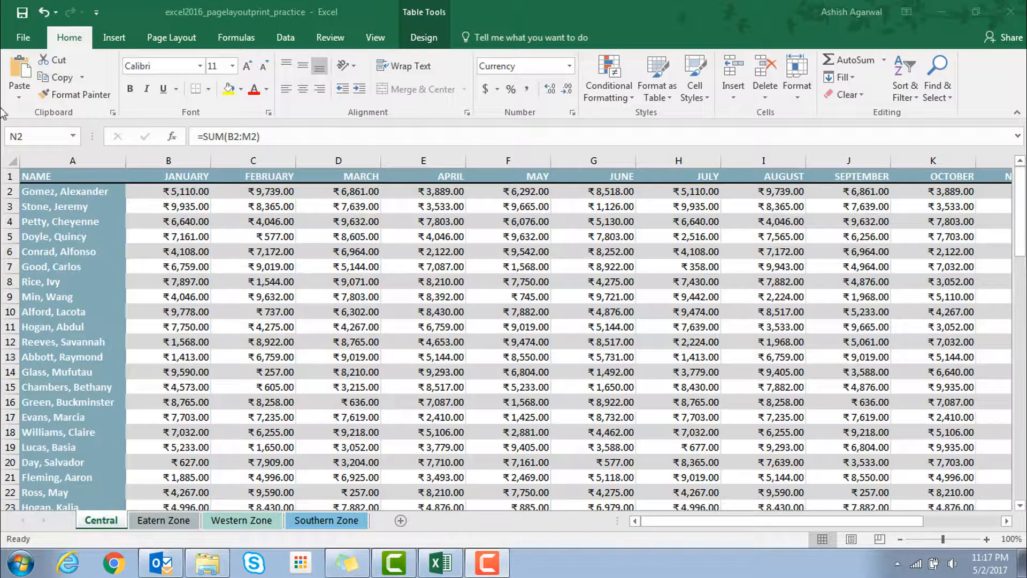
- Set the workbook's print copies to 4 in the print settings and review the available printers
click(26, 37)
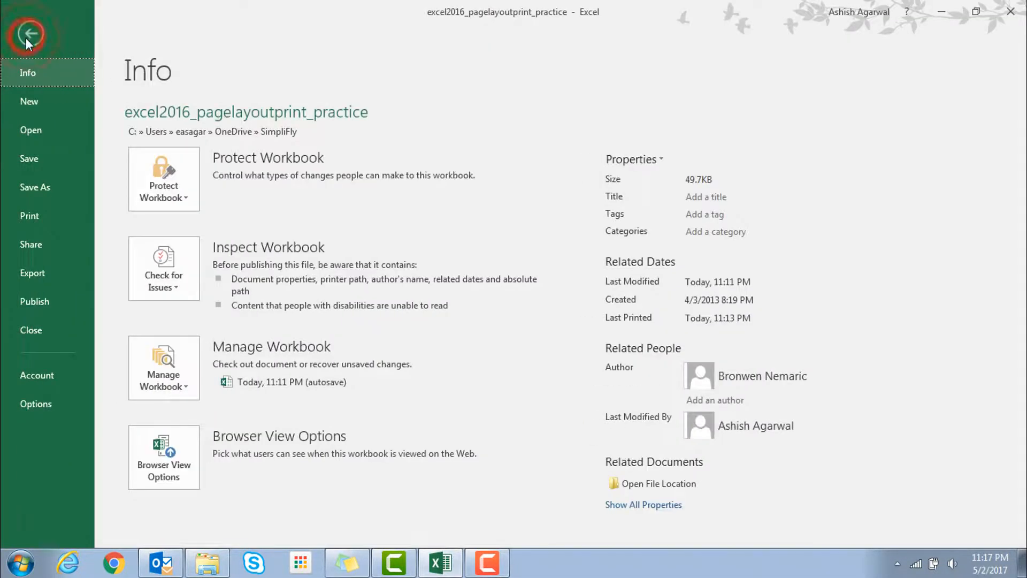
click(34, 220)
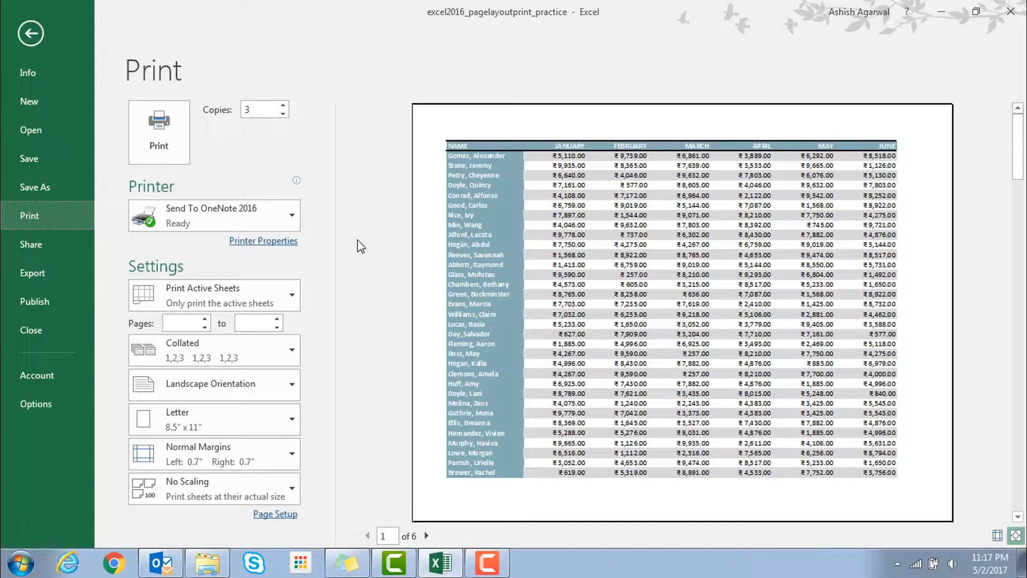
click(283, 114)
click(283, 114)
click(282, 105)
click(283, 105)
click(282, 105)
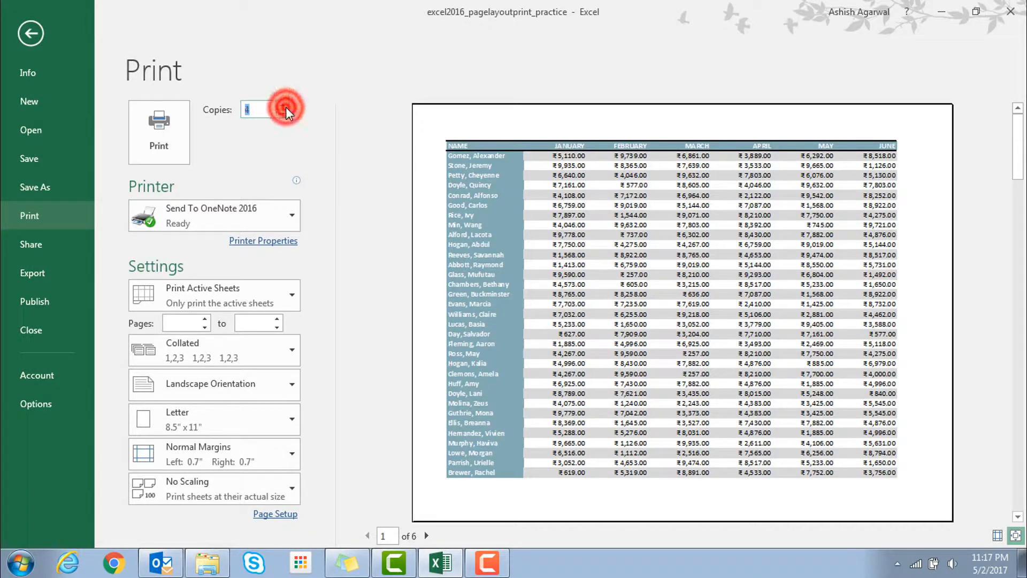
click(289, 217)
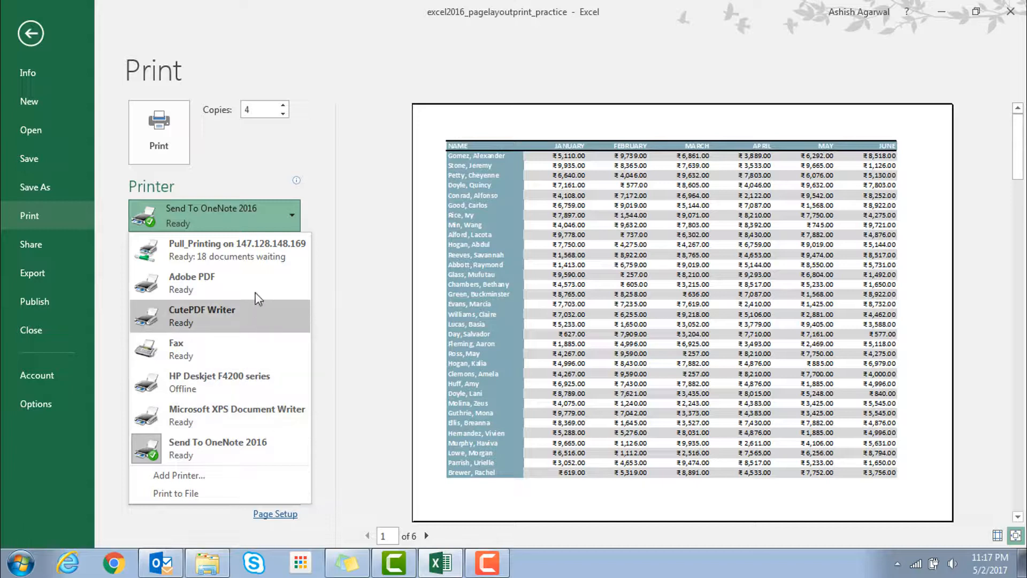
click(253, 163)
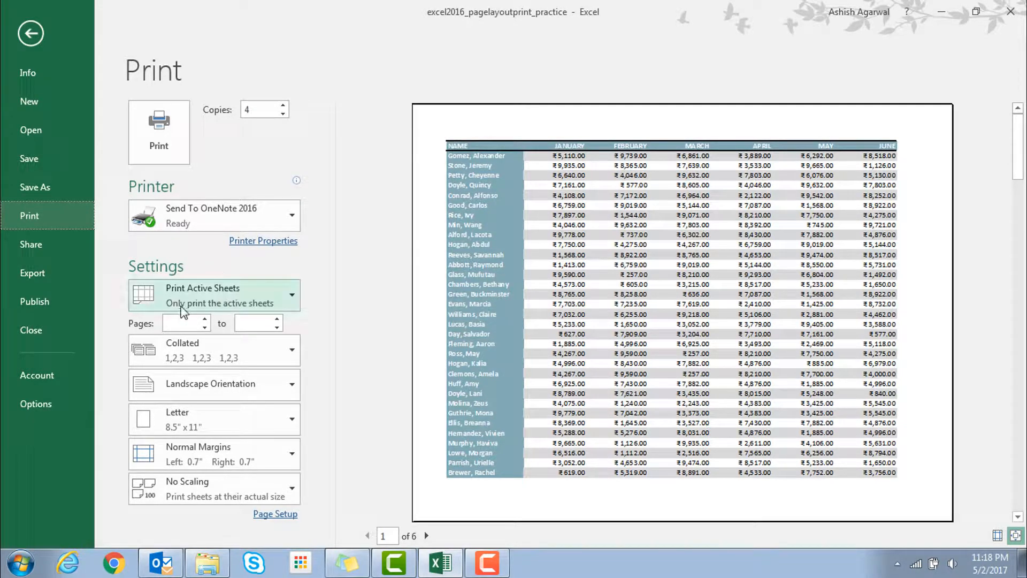
- Preview printing only the current selection, and set the print scope to the entire workbook
click(295, 298)
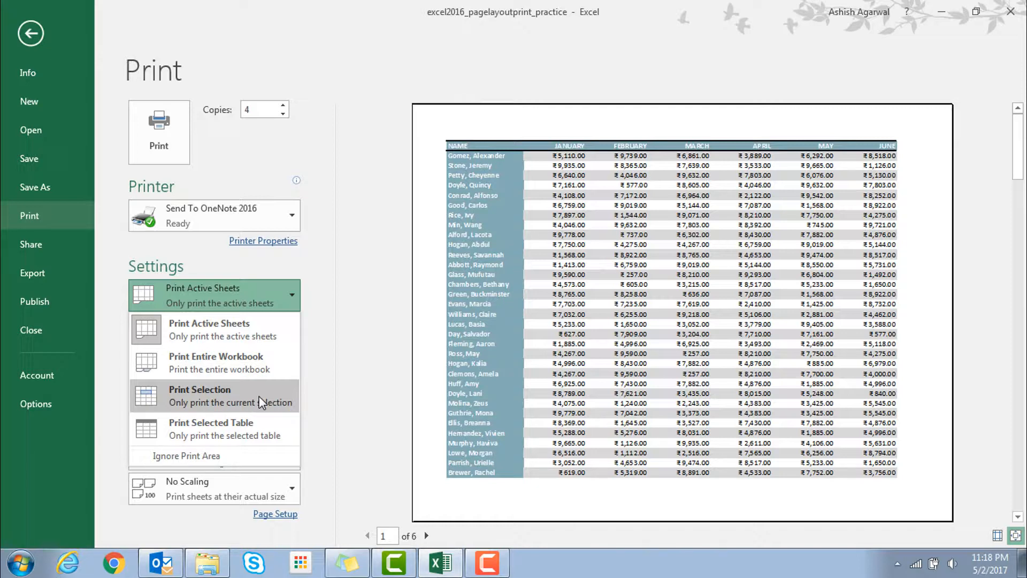
click(229, 384)
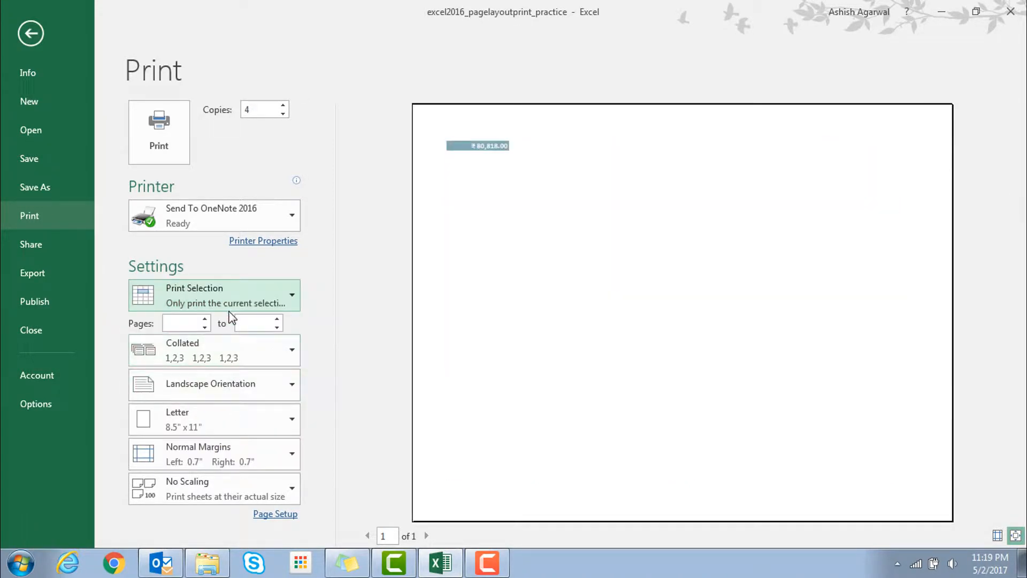
click(230, 303)
click(228, 360)
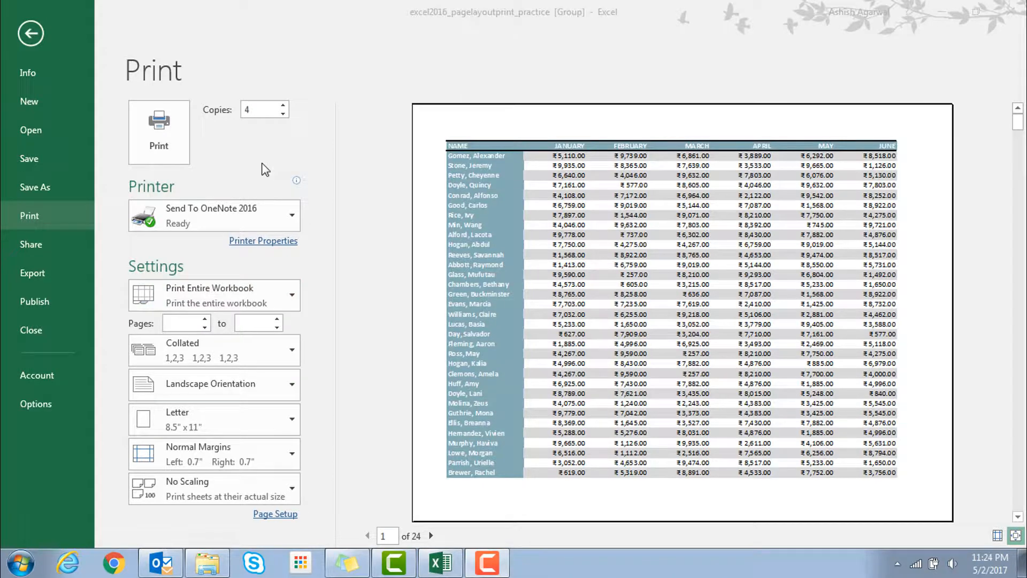
- Return to the worksheet and group the Central, Eatern Zone and Western Zone sheets
click(33, 35)
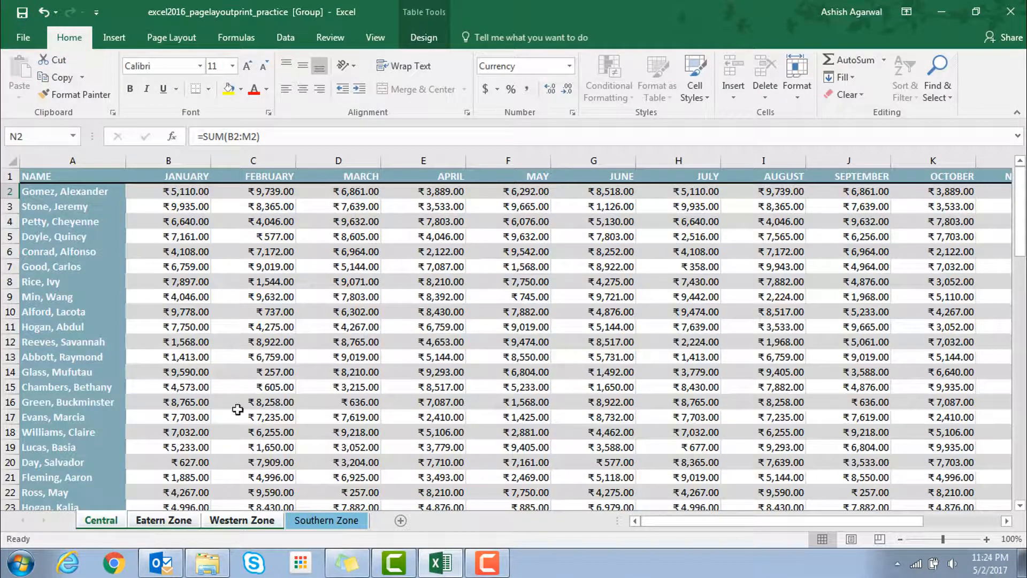
click(102, 520)
key(ctrl)
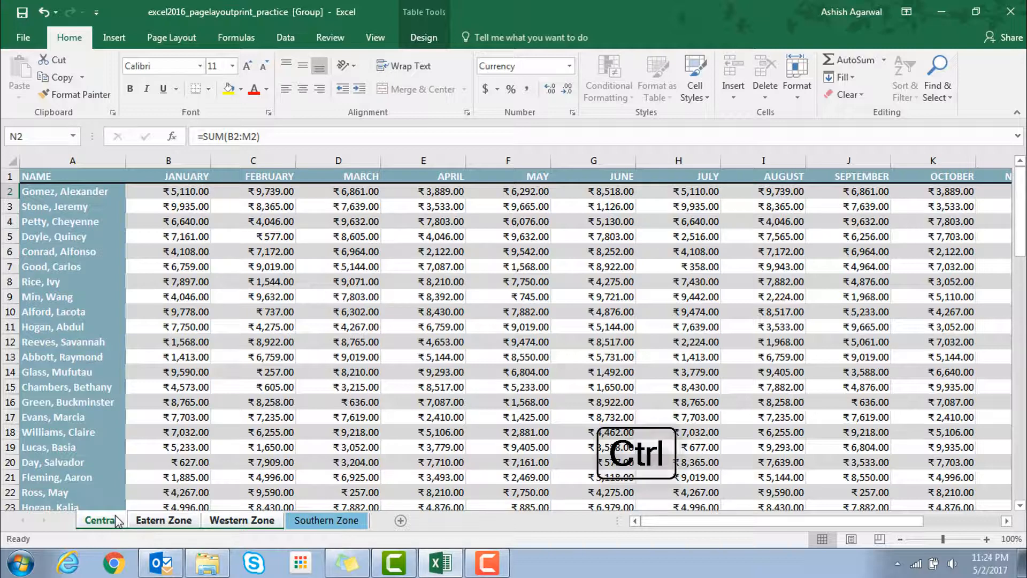
ctrl+click(154, 519)
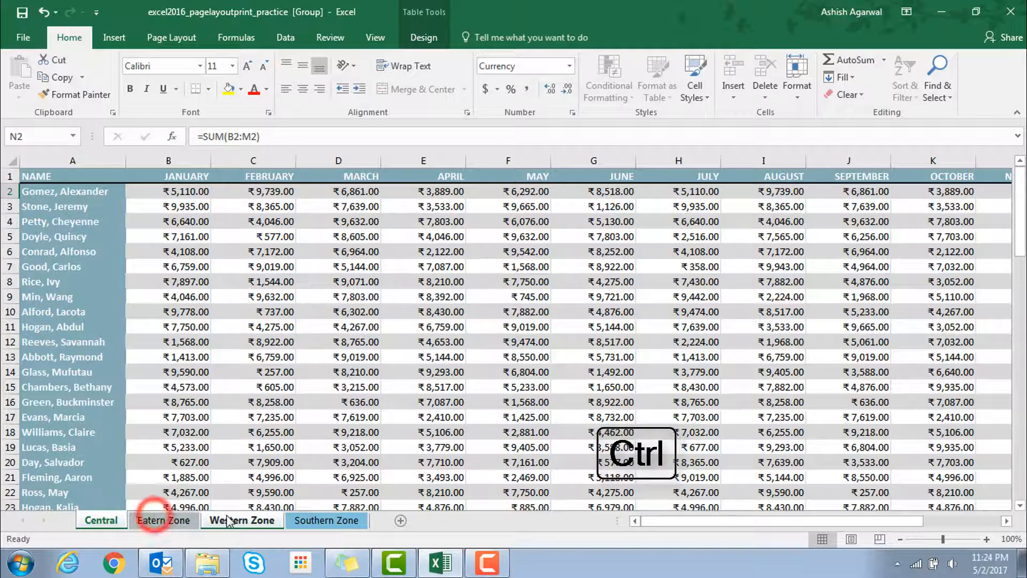
ctrl+click(229, 521)
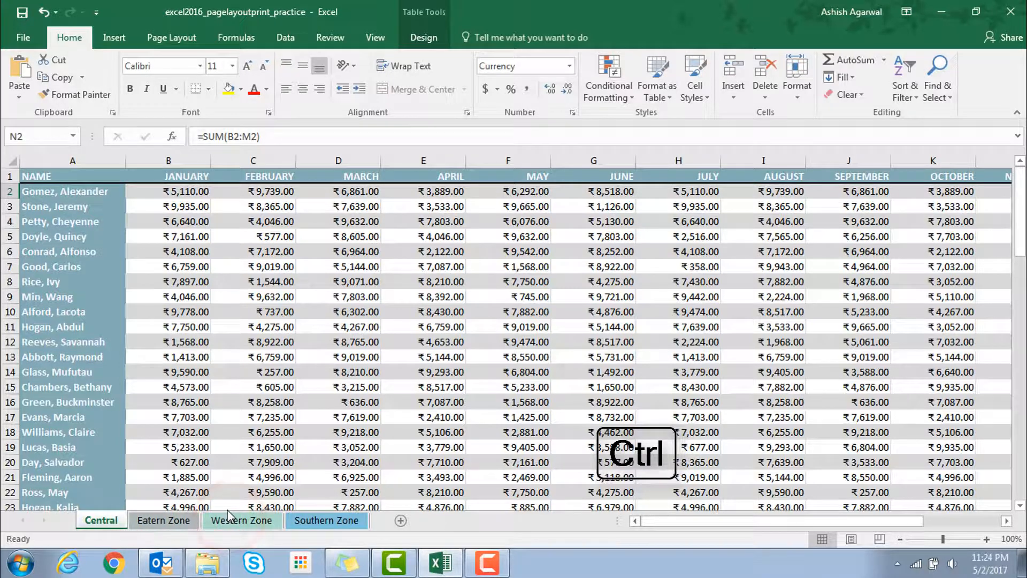
ctrl+click(152, 520)
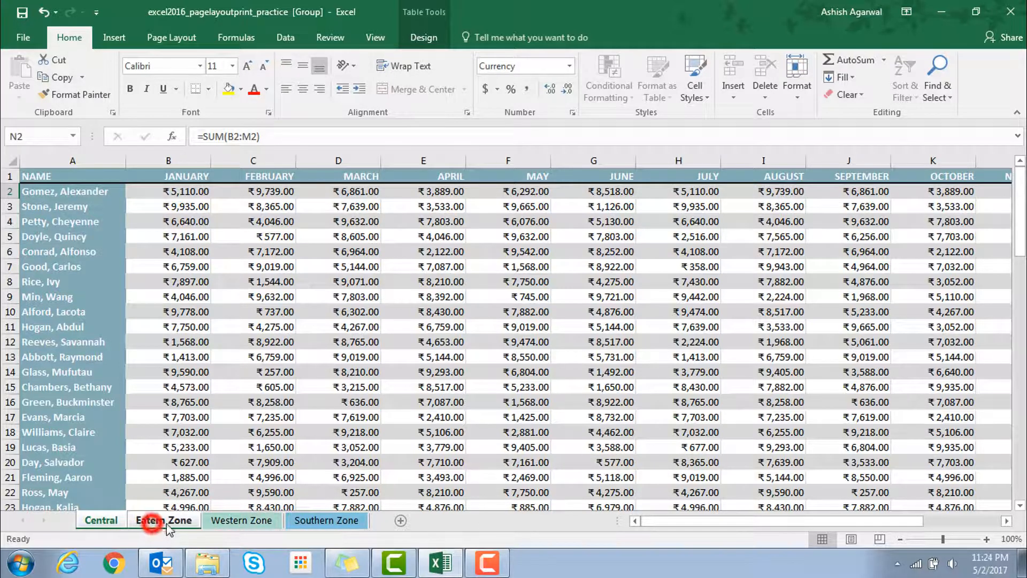
ctrl+click(233, 521)
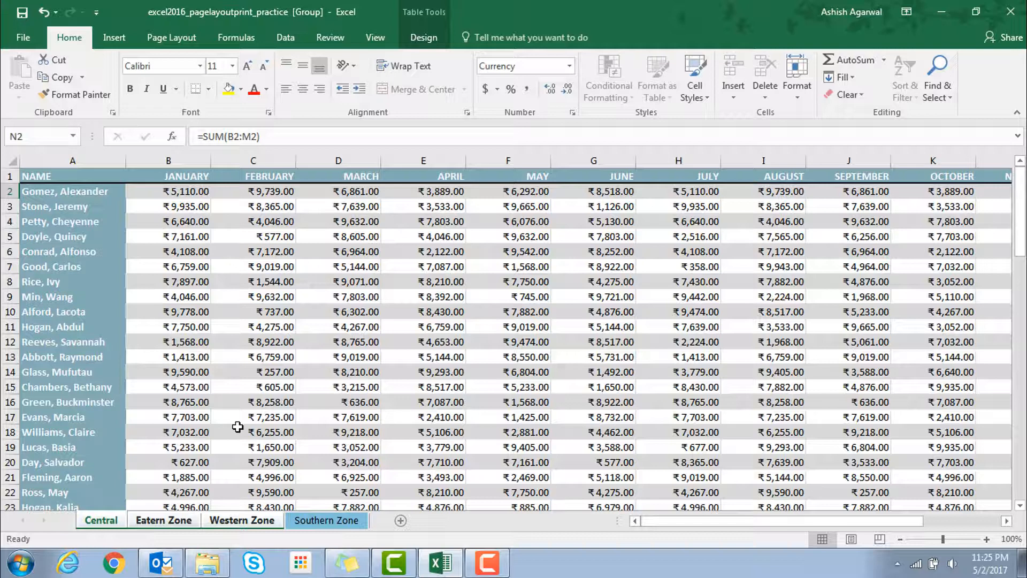
- Select A1:N11 on the grouped sheets and set the print scope to Print Selection
drag(45, 177, 943, 324)
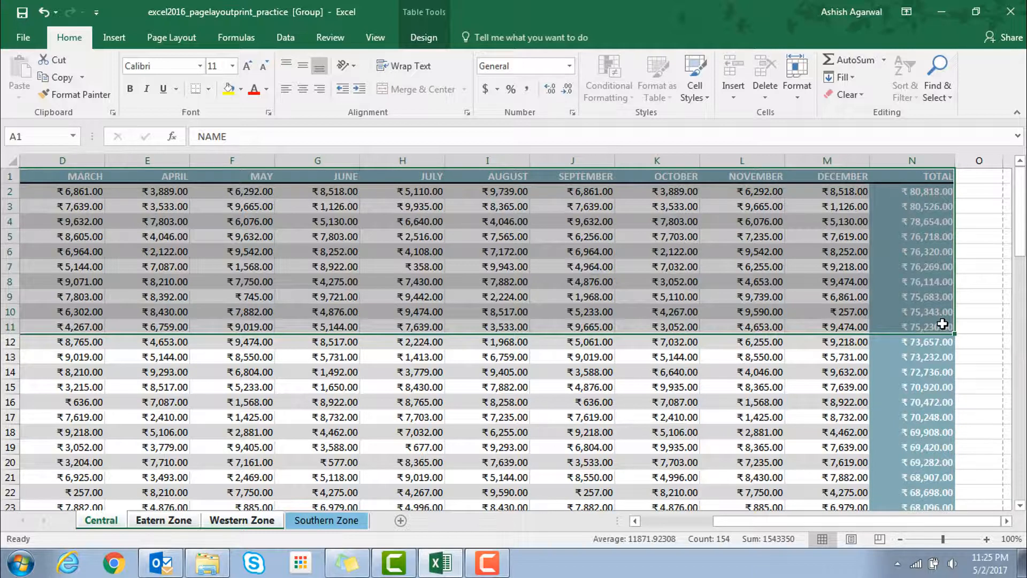
click(23, 38)
click(30, 220)
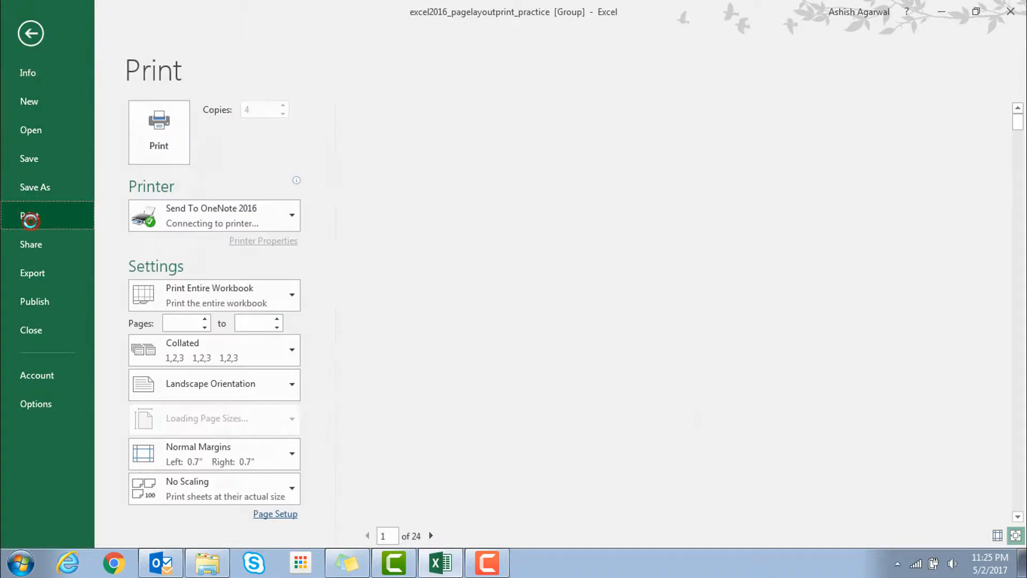
click(294, 295)
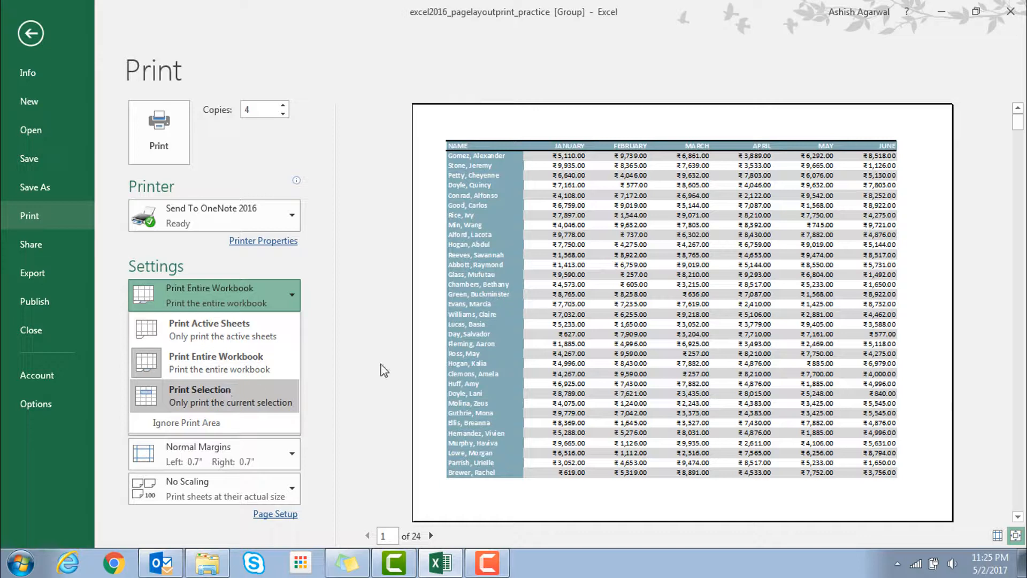
click(276, 393)
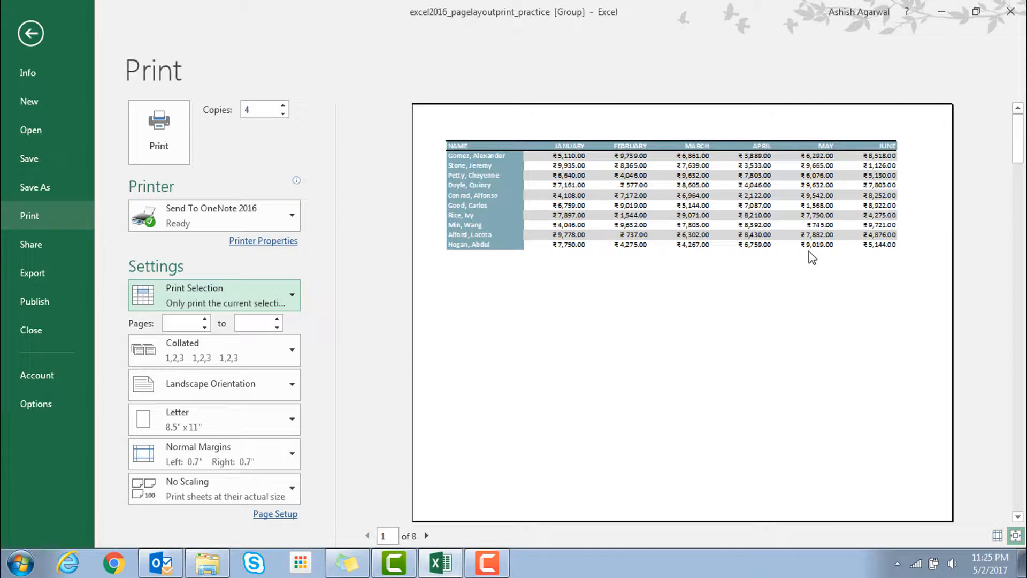
- Preview the pages with Print Active Sheets, switch back to Print Selection and return to the worksheet
click(270, 299)
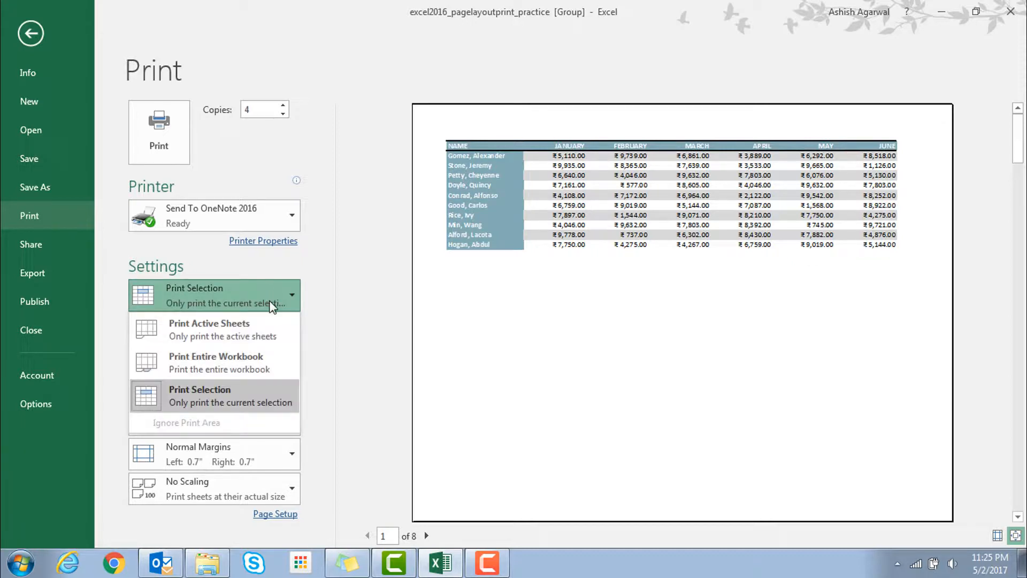
click(265, 330)
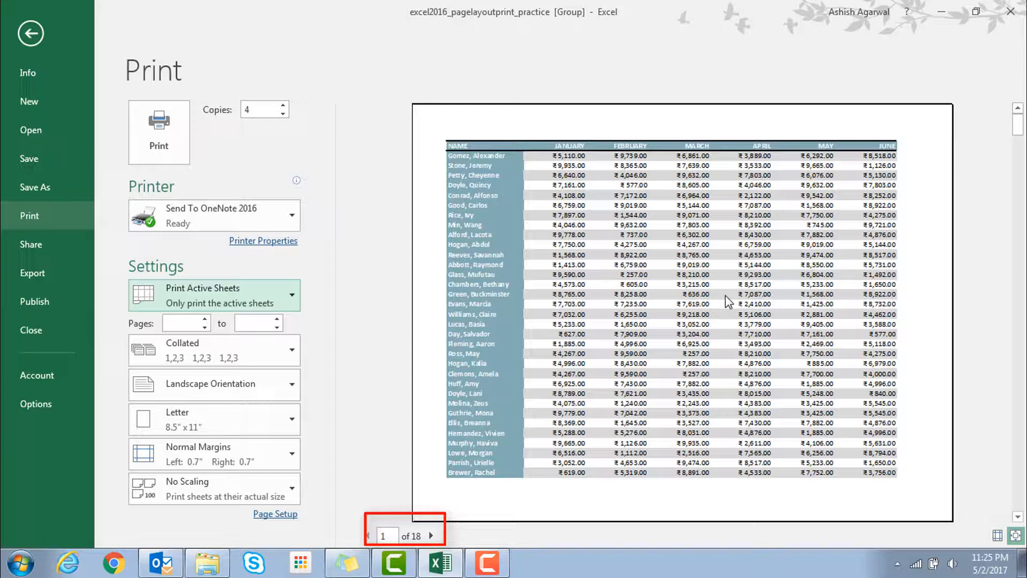
scroll(728, 302, down, 4)
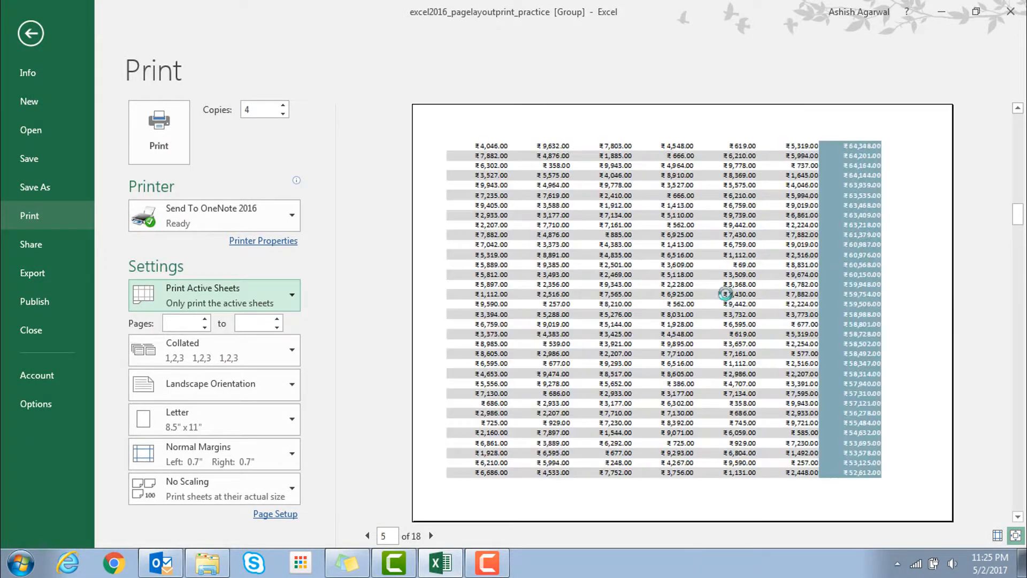
scroll(725, 294, up, 3)
click(289, 296)
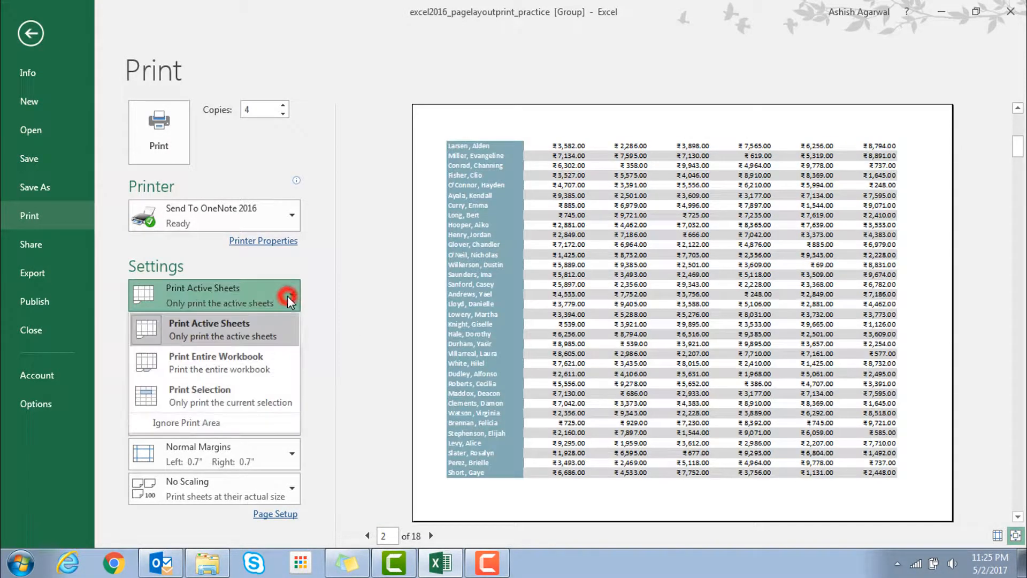
click(261, 389)
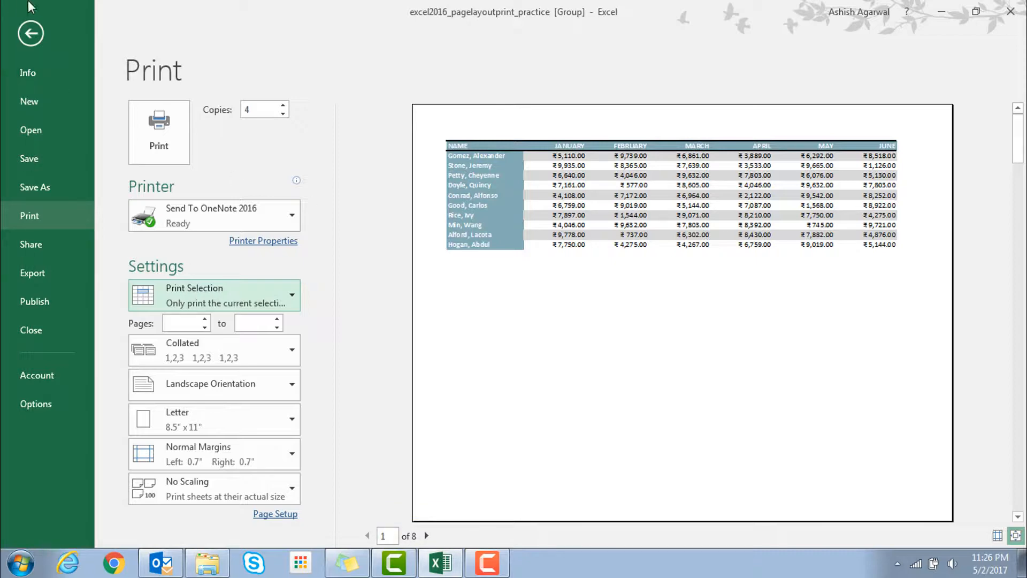
click(24, 26)
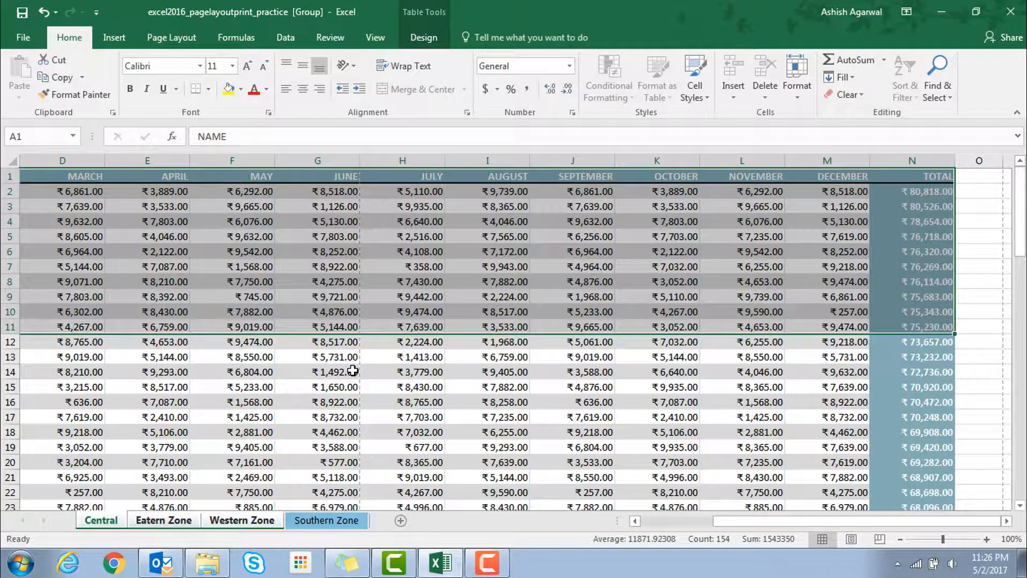
- Set the range A1:N10 on the Central sheet as the print area
click(172, 37)
click(235, 93)
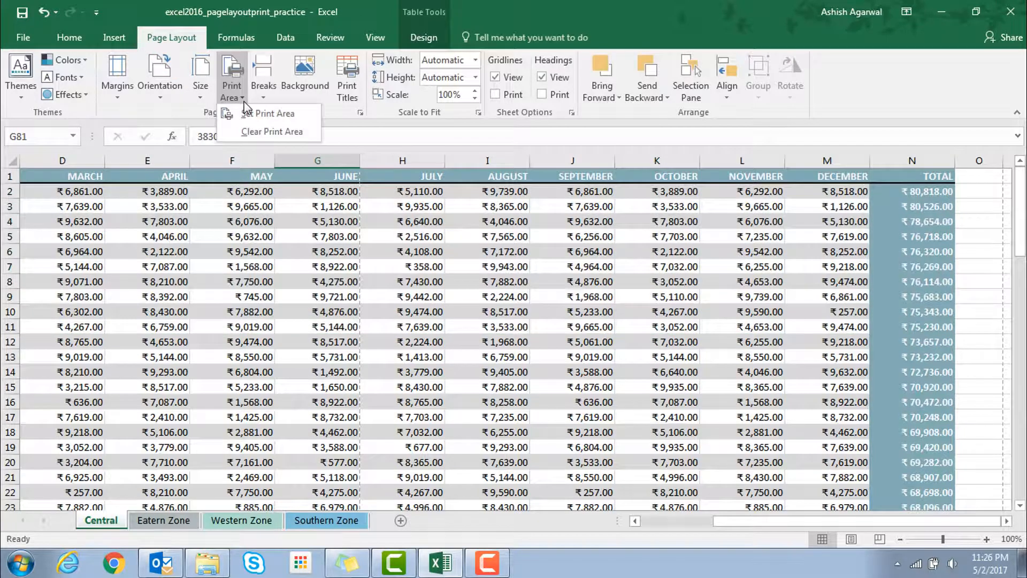
click(248, 113)
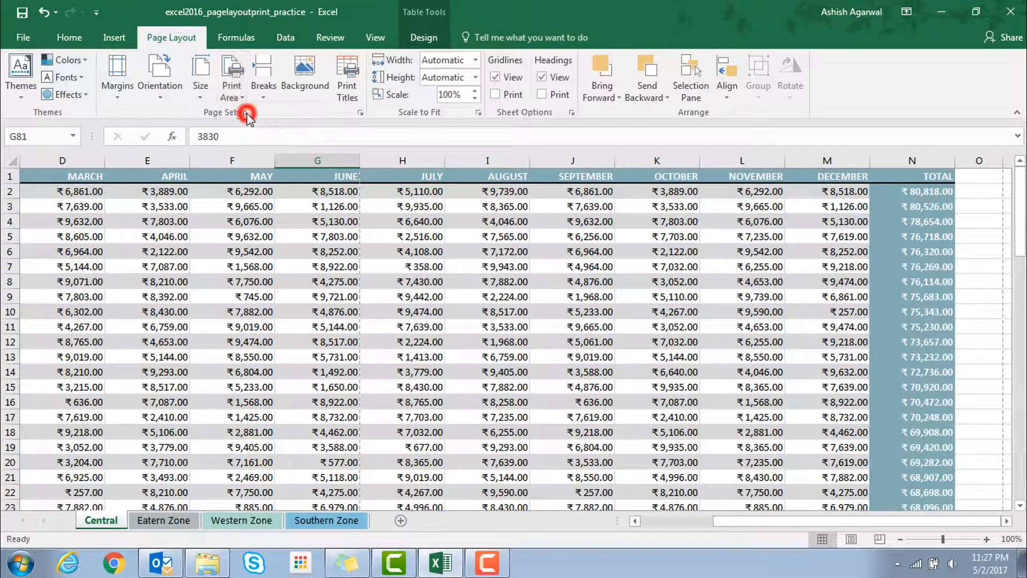
click(486, 333)
drag(918, 177, 54, 312)
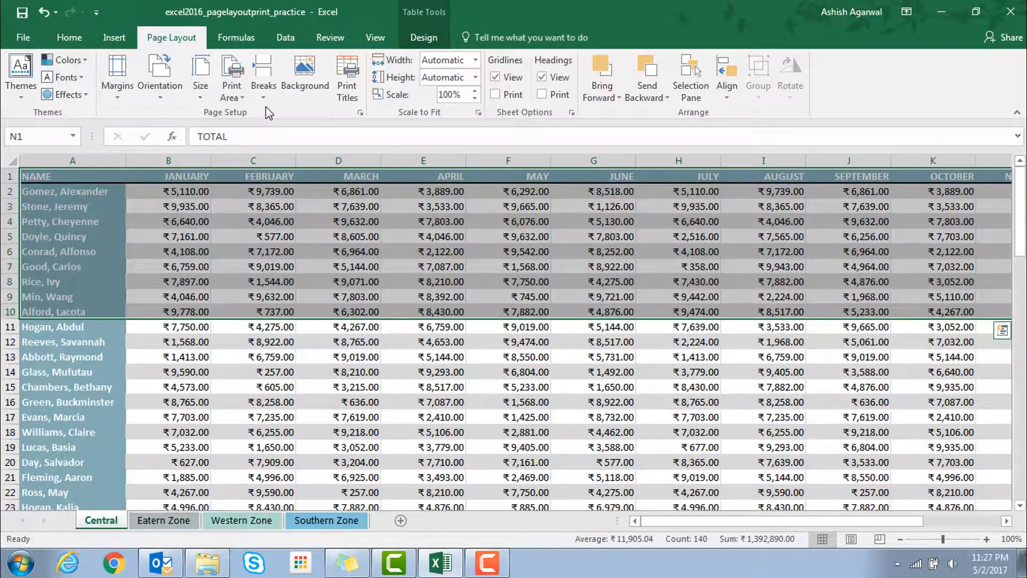
click(234, 95)
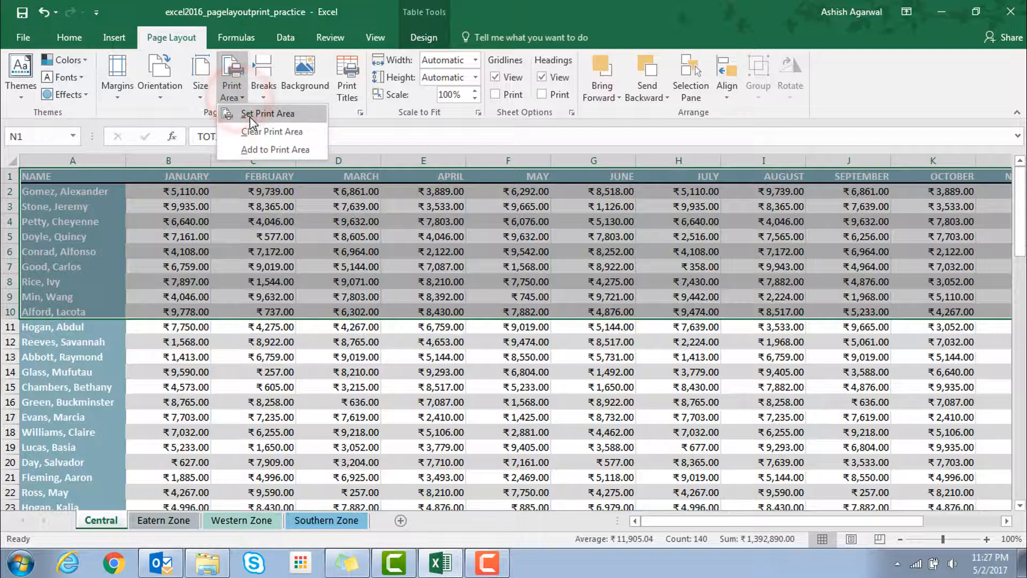
click(250, 116)
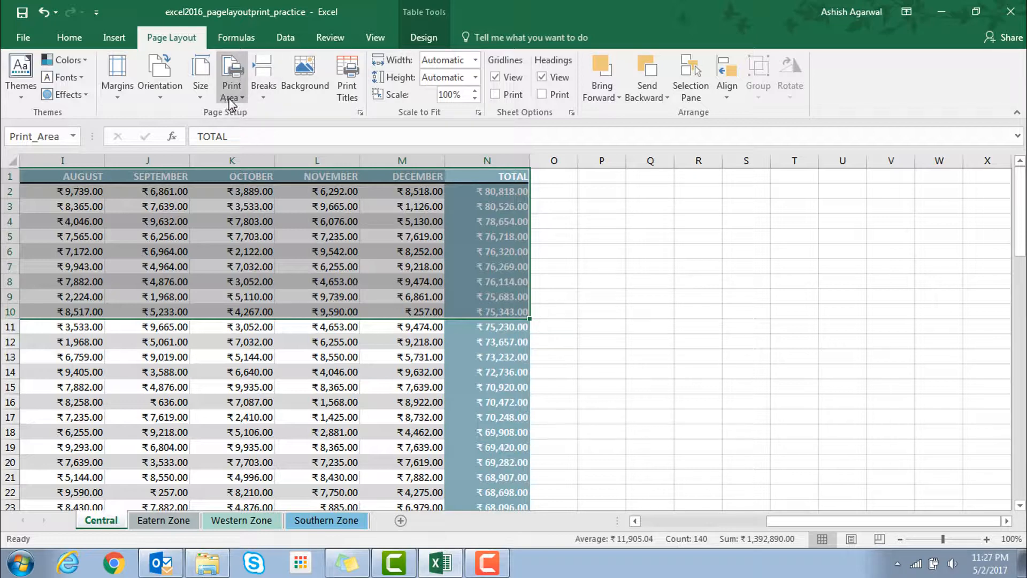
- Clear the print area of the Central sheet and deselect the range
click(233, 98)
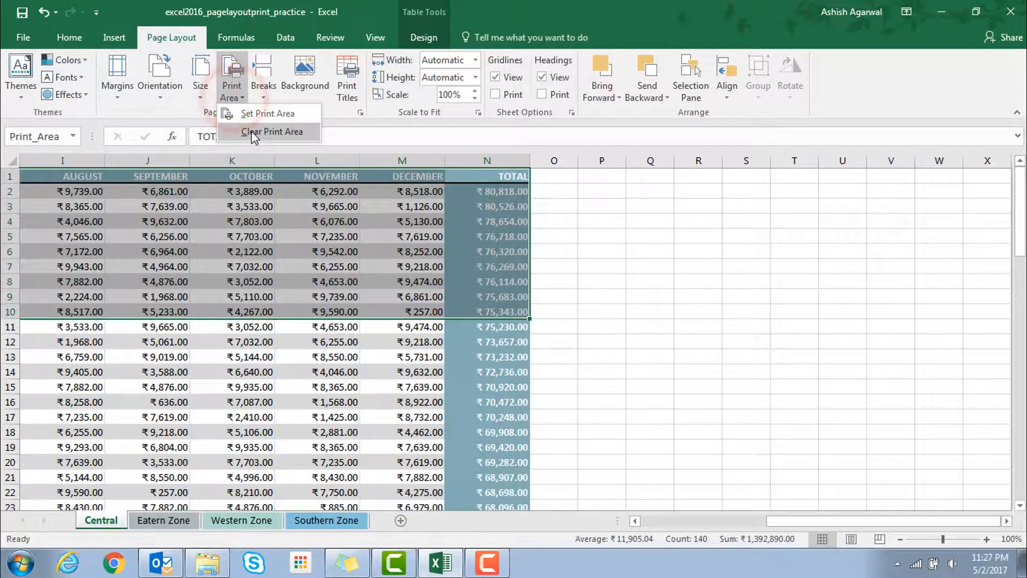
click(252, 133)
click(259, 374)
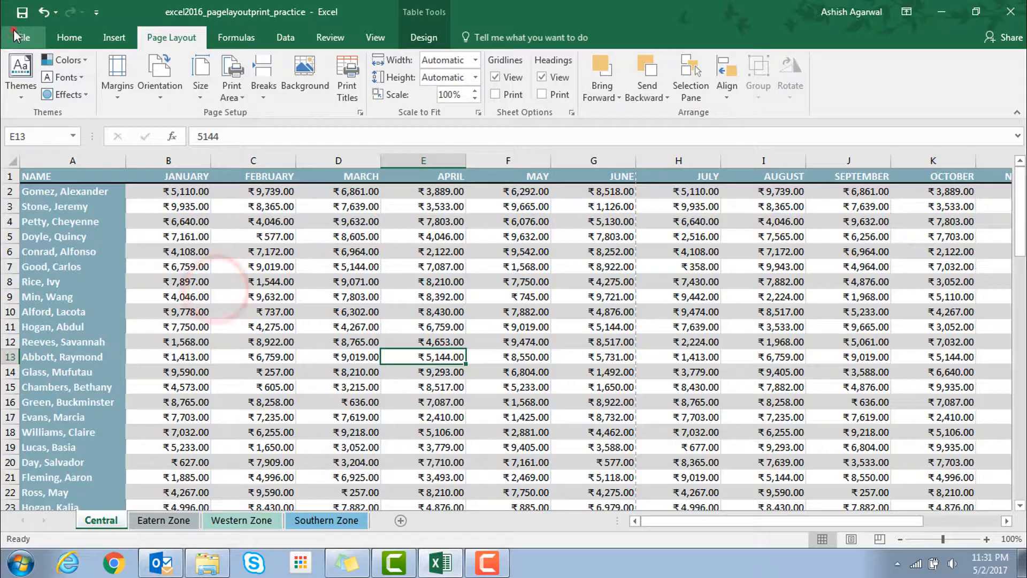
- Set the page orientation to Landscape in the print settings
click(25, 40)
click(39, 223)
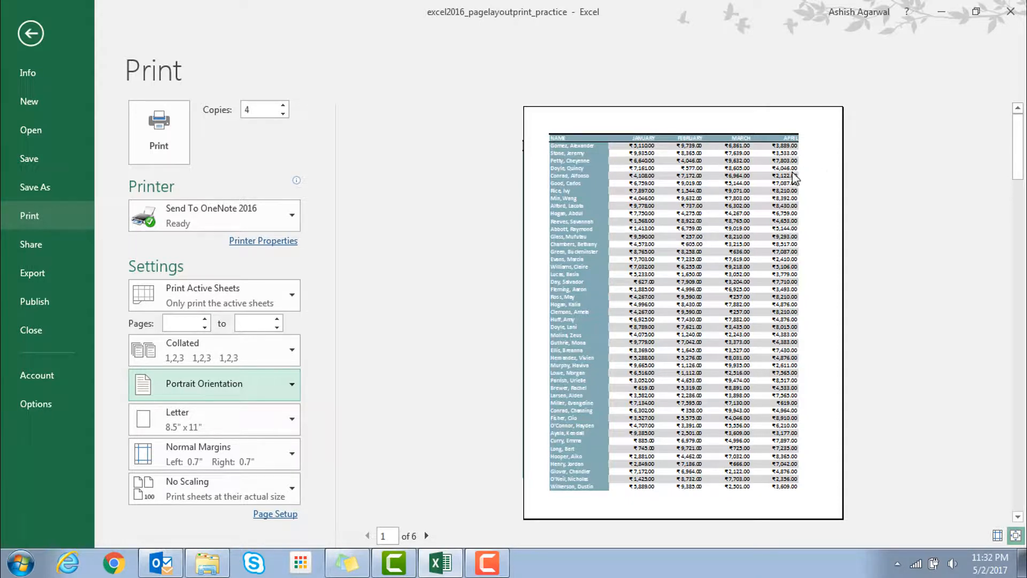
click(252, 387)
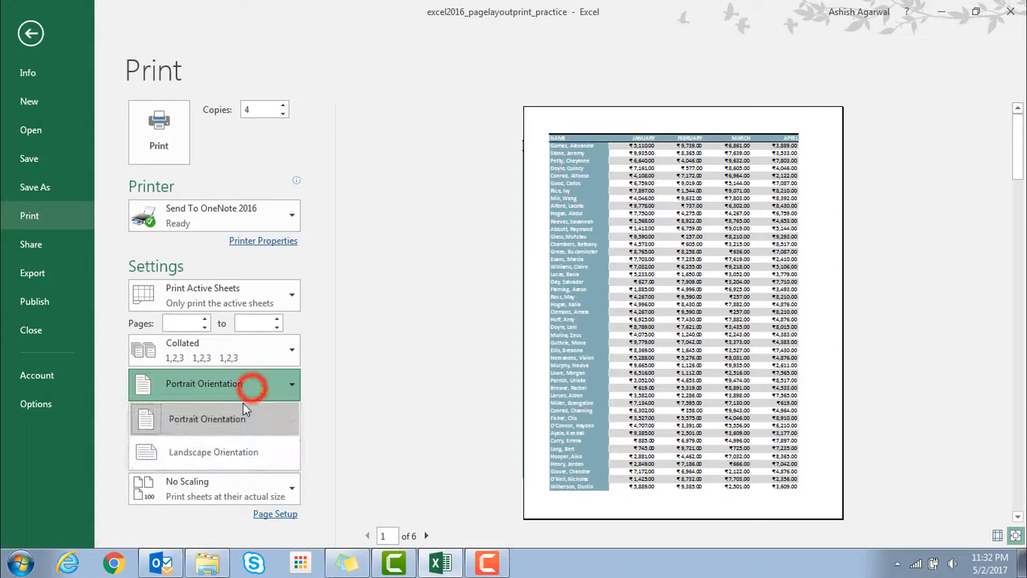
click(233, 451)
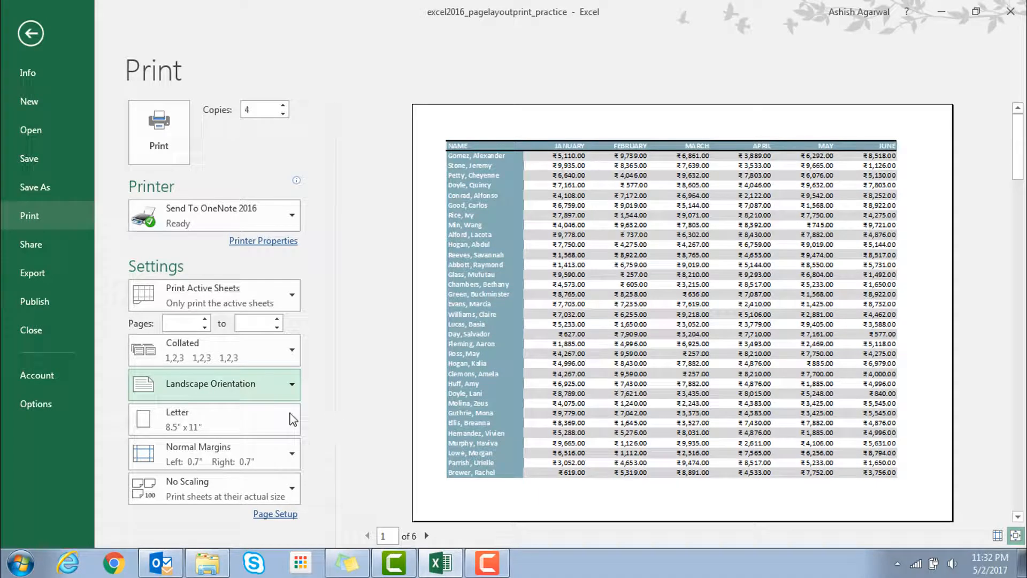
- Set the page margins to Narrow in the print settings
click(275, 458)
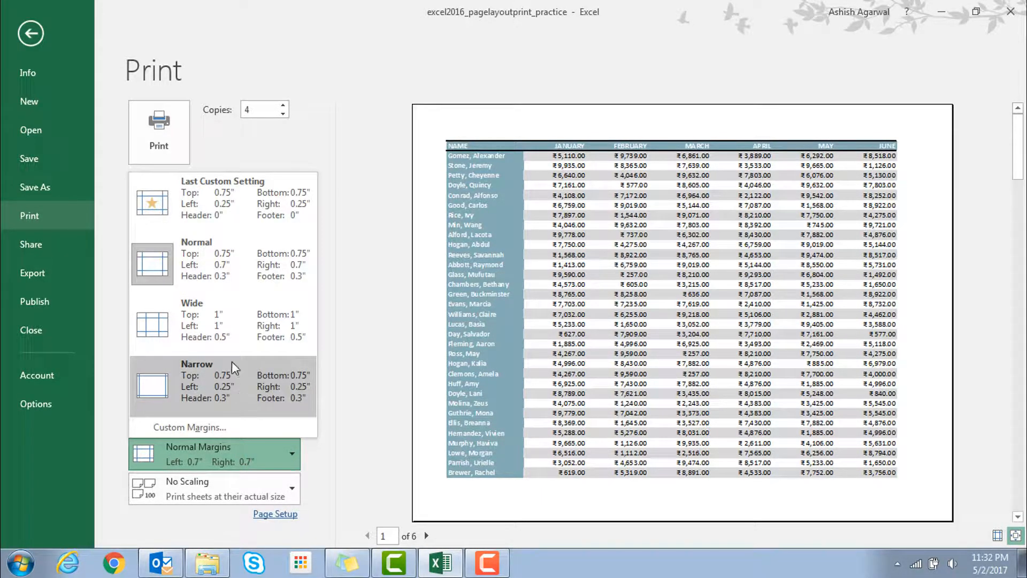
click(193, 387)
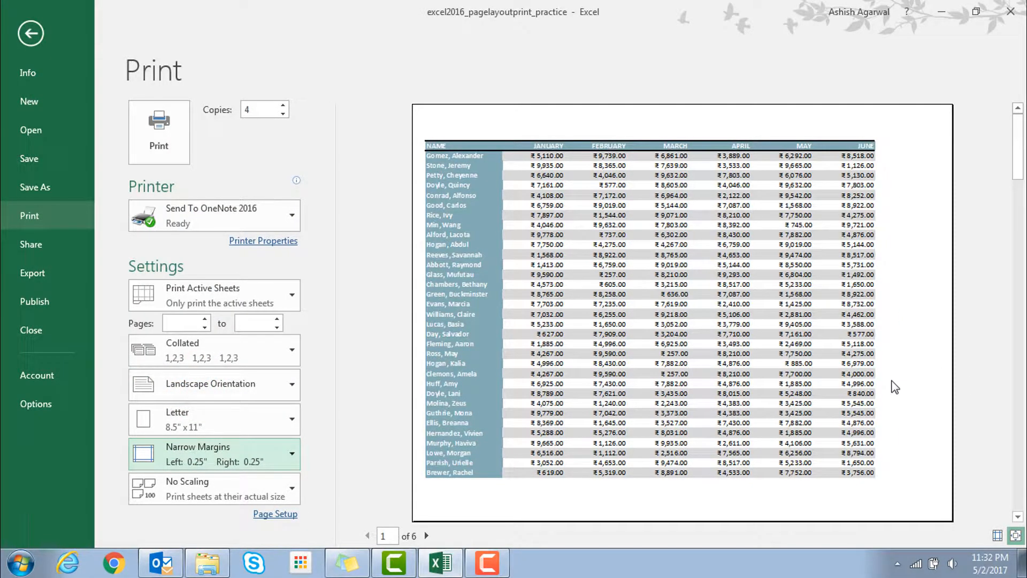
- Try the scaling options Fit All Columns on One Page and Fit All Rows on One Page in the print preview
click(274, 492)
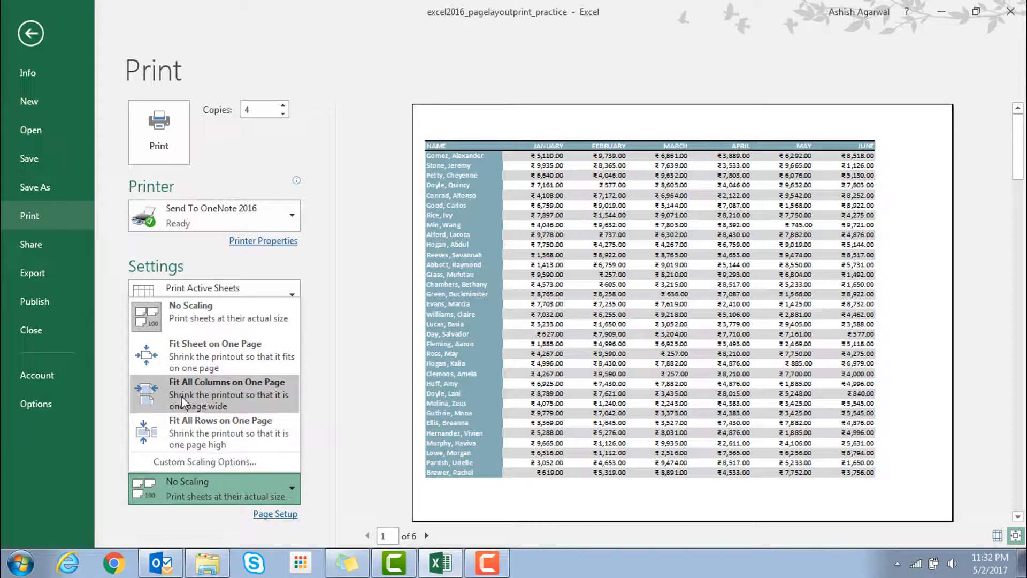
click(246, 392)
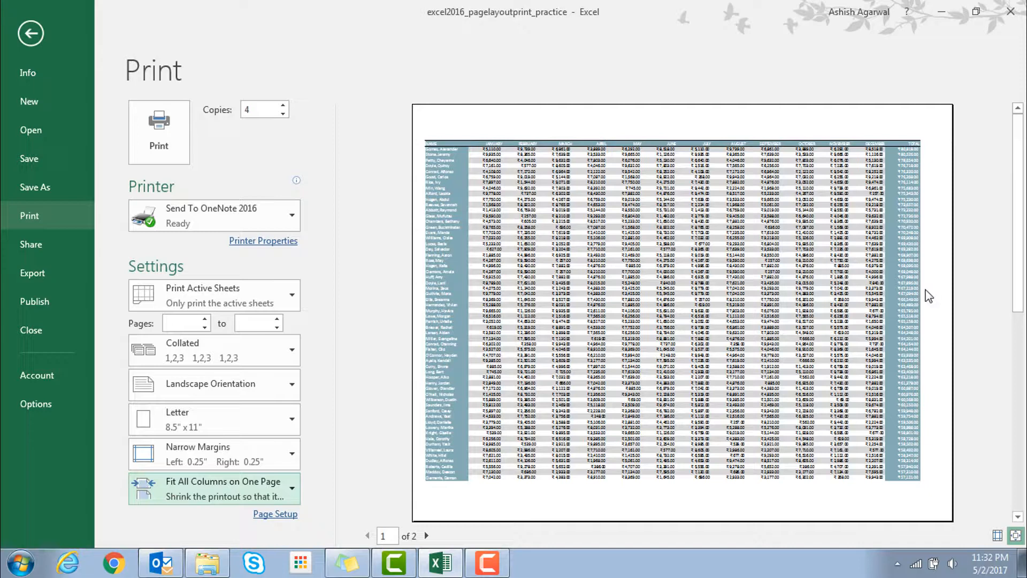
scroll(928, 296, down, 1)
scroll(929, 296, up, 1)
click(273, 491)
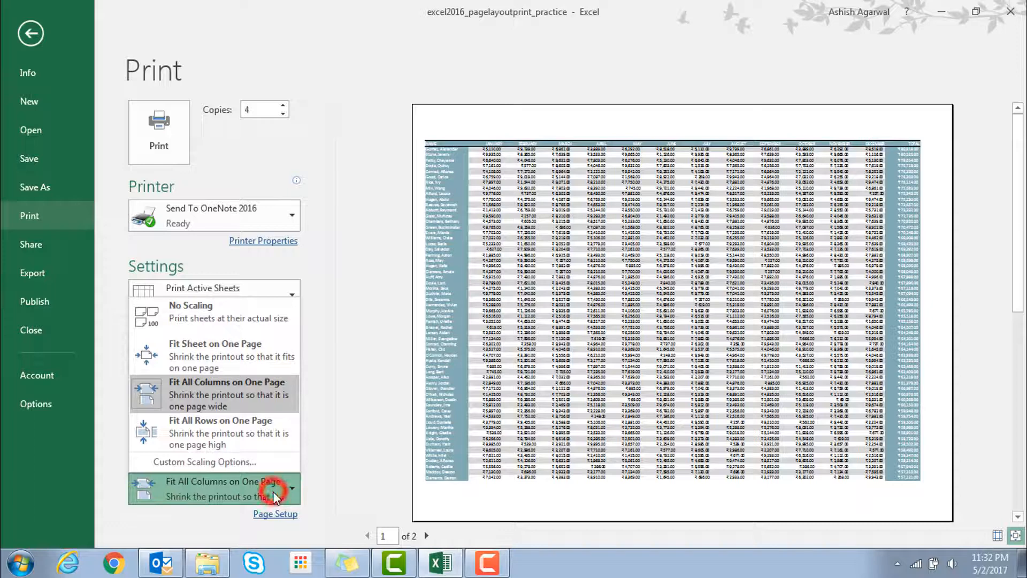
click(252, 432)
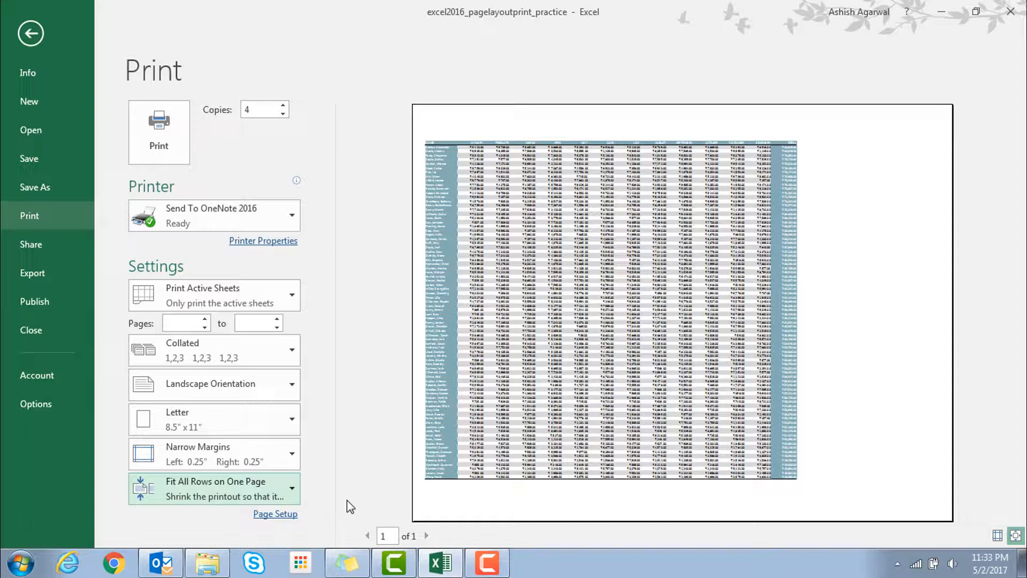
- Return the scaling to No Scaling and the page margins to Normal
click(206, 500)
click(211, 312)
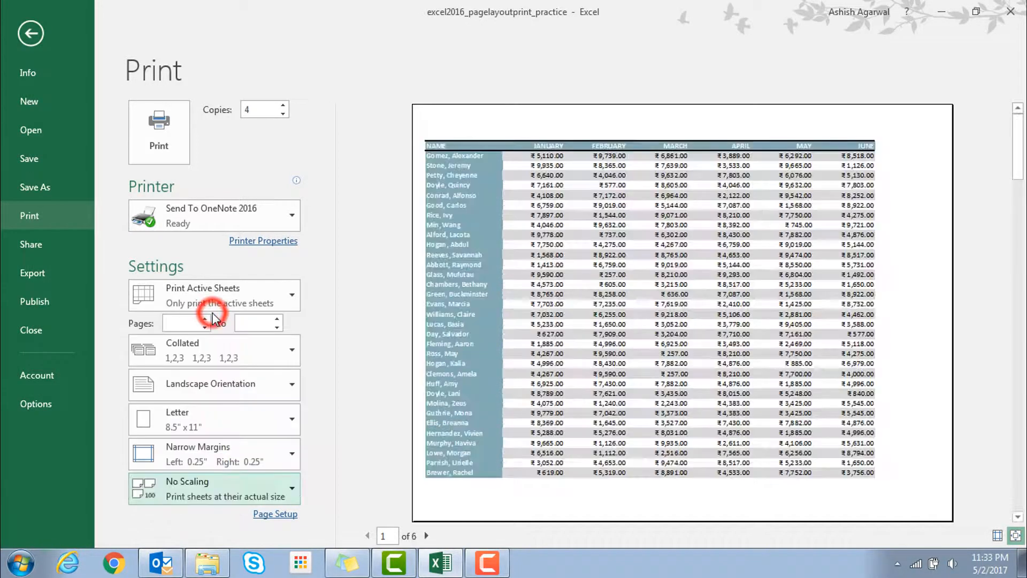
click(217, 447)
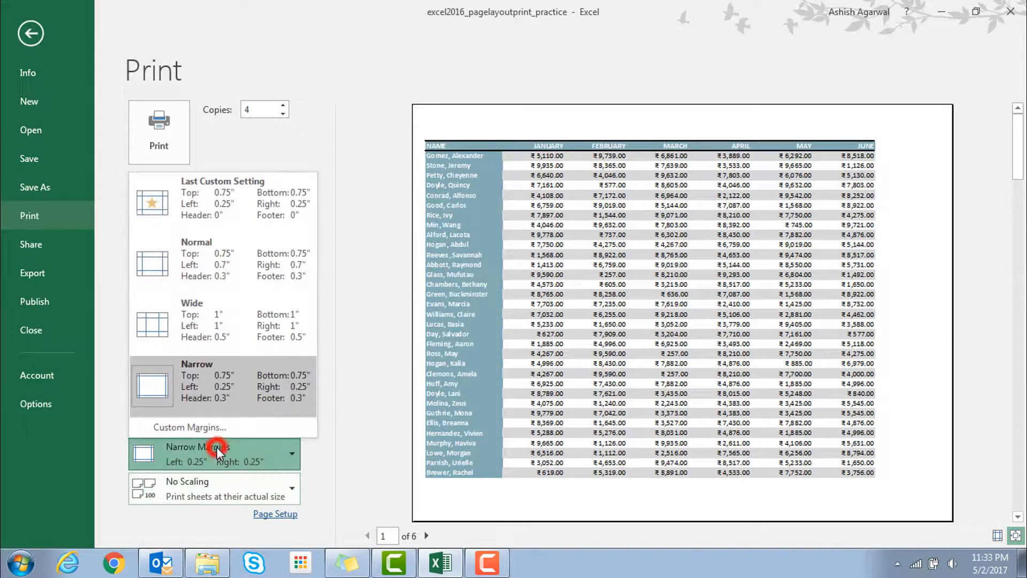
click(215, 241)
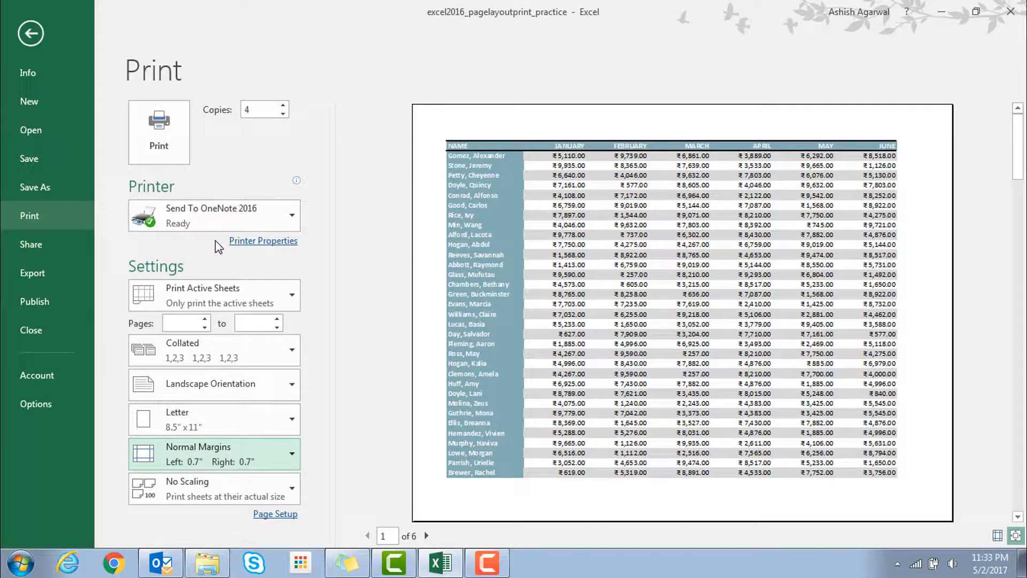
- Look through the print preview pages to check whether the month headings and the name column appear on each page
scroll(837, 275, down, 2)
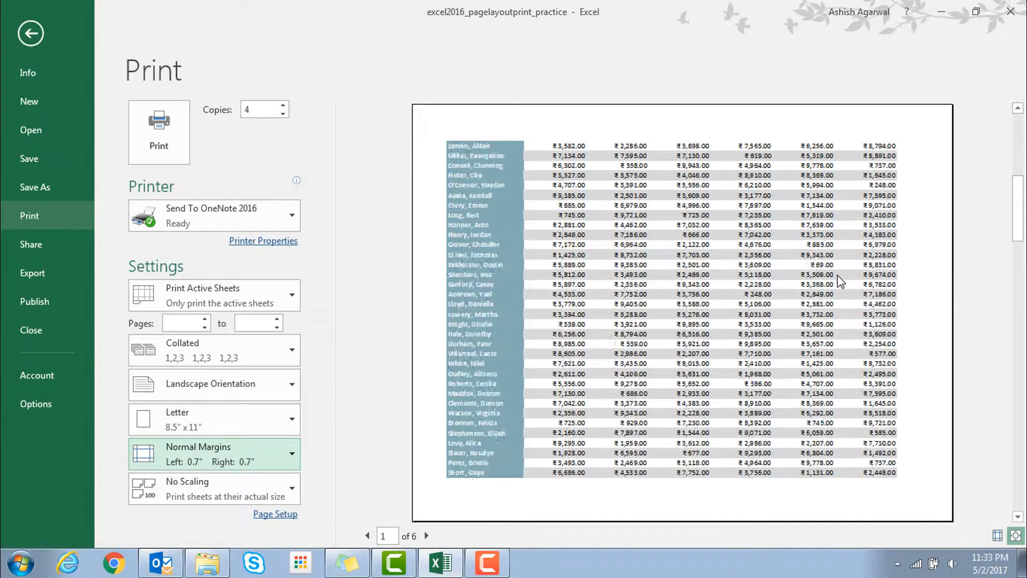
scroll(837, 275, down, 1)
scroll(837, 274, down, 2)
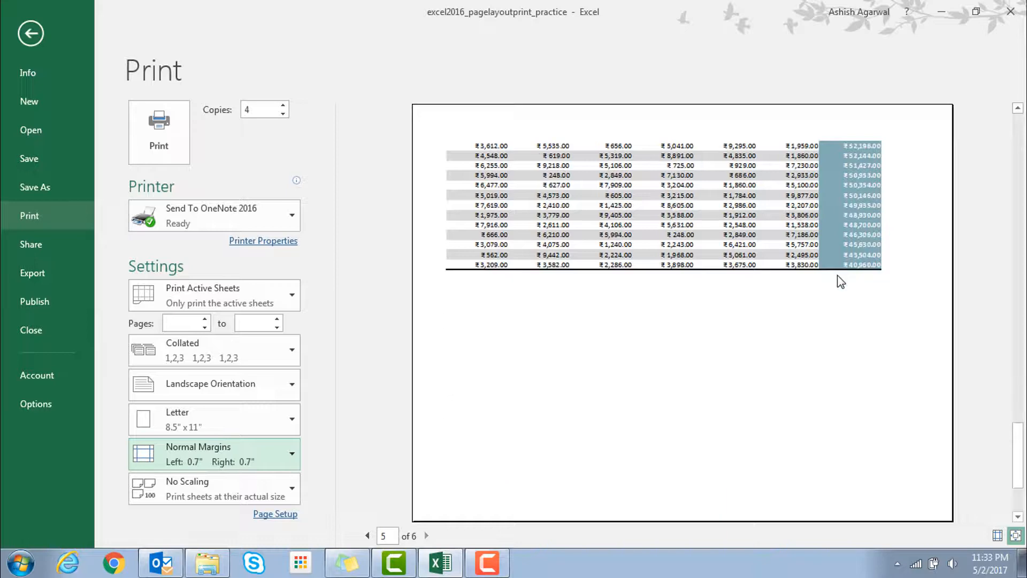
scroll(837, 275, up, 2)
scroll(837, 275, up, 1)
scroll(836, 274, down, 1)
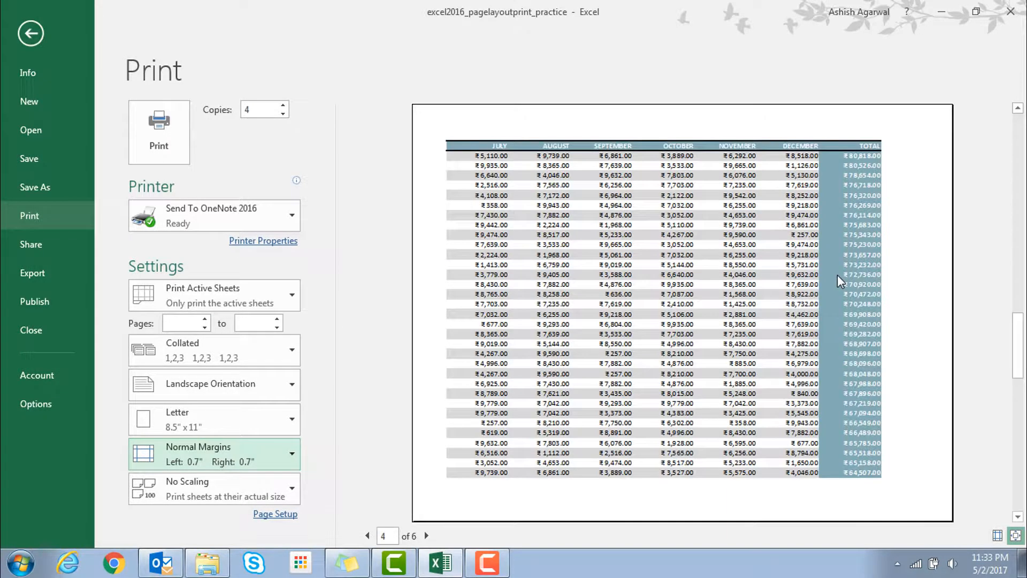
scroll(837, 274, down, 2)
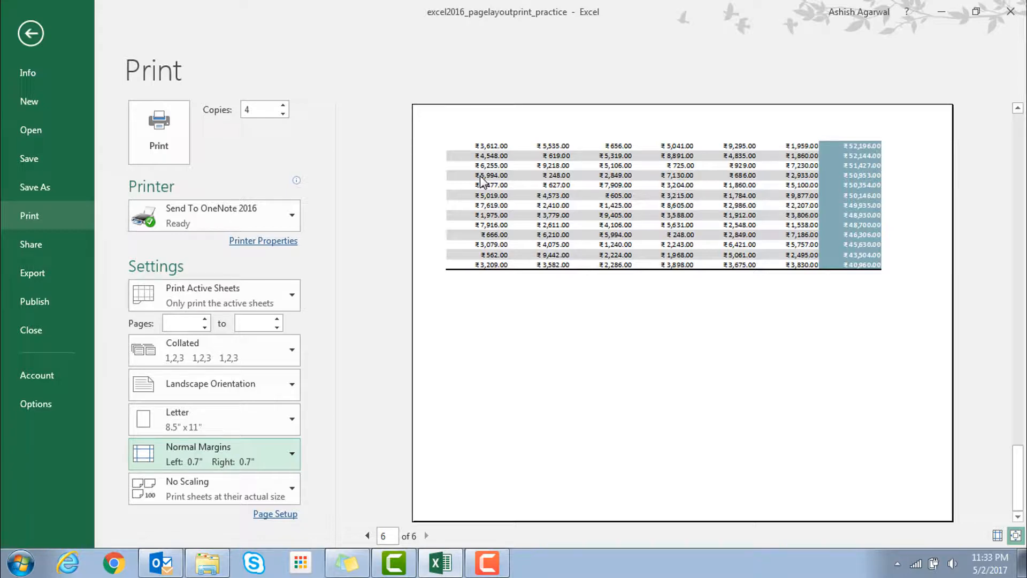
- Return to the worksheet and set row 1 ($1:$1) as the print title row to repeat at the top
click(26, 36)
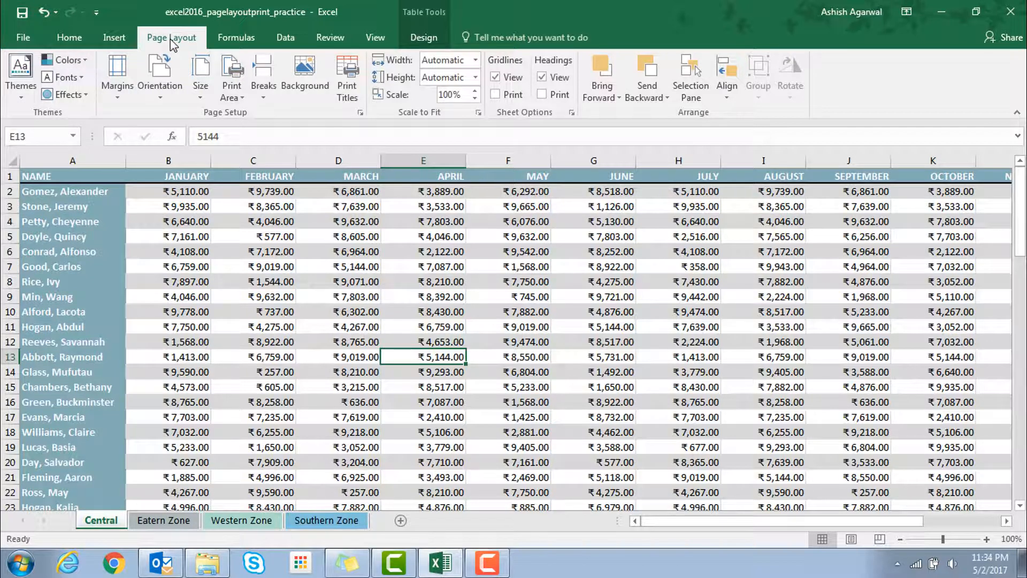
click(349, 90)
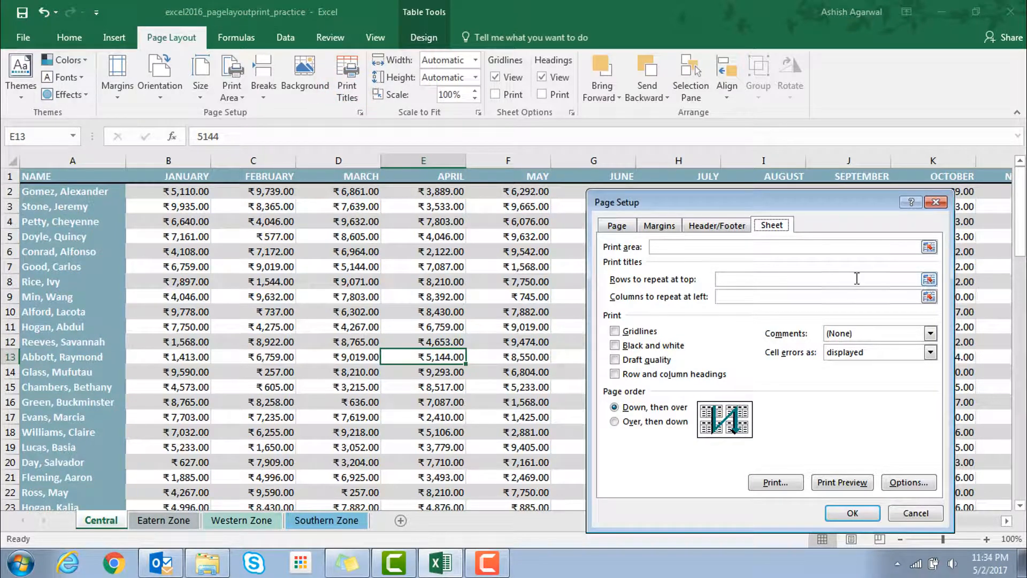
click(834, 282)
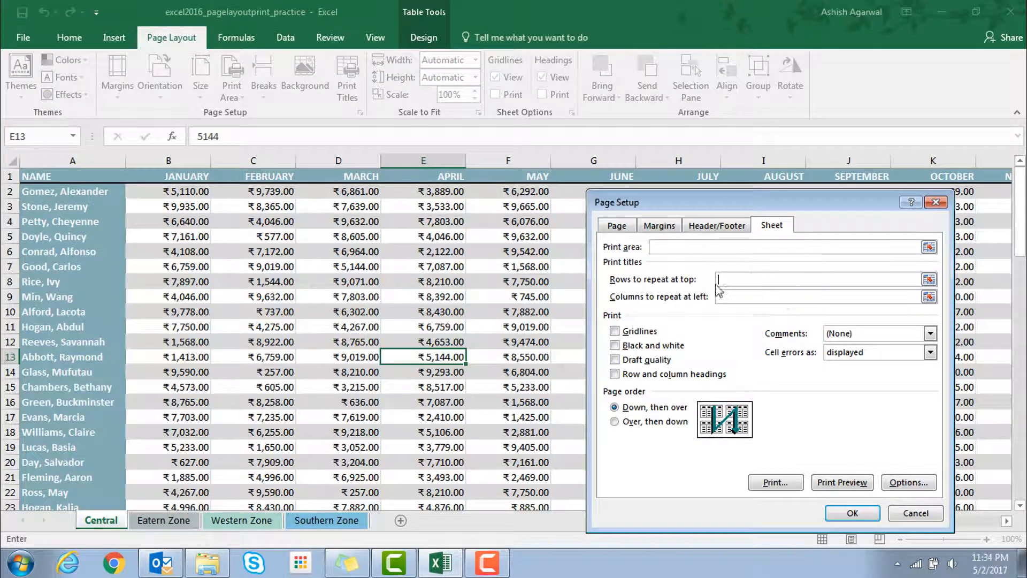
click(929, 280)
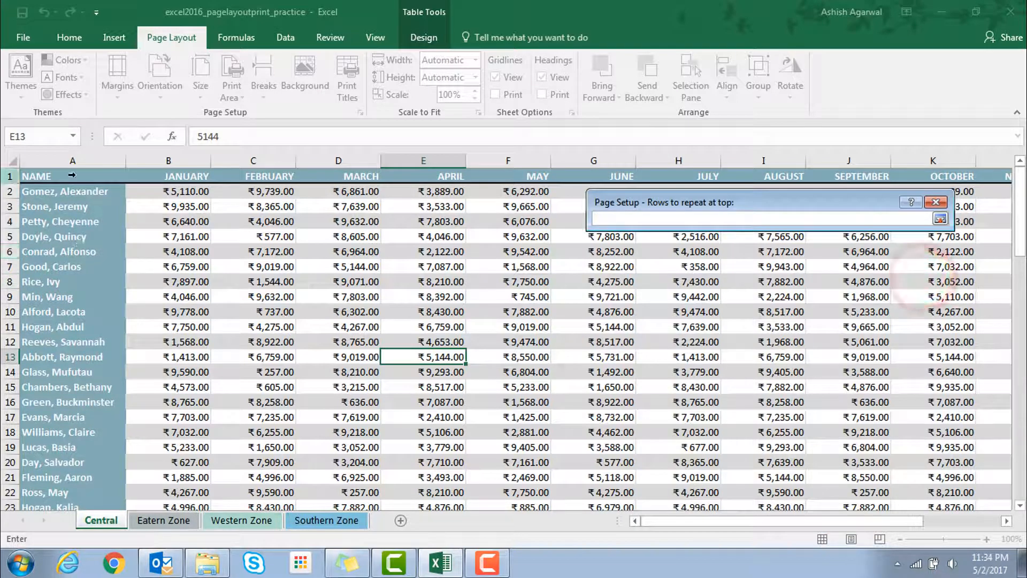
click(4, 176)
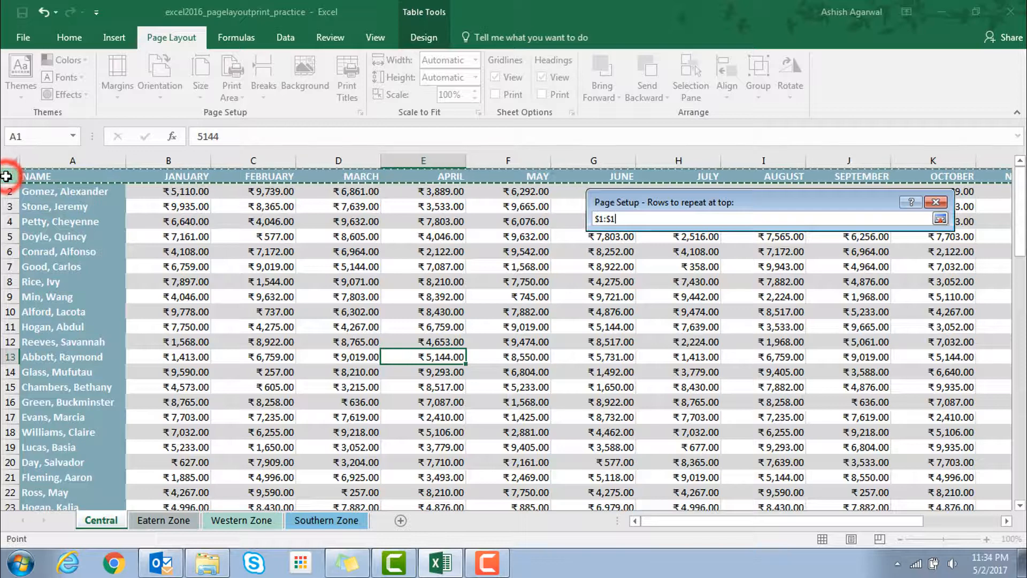
click(940, 218)
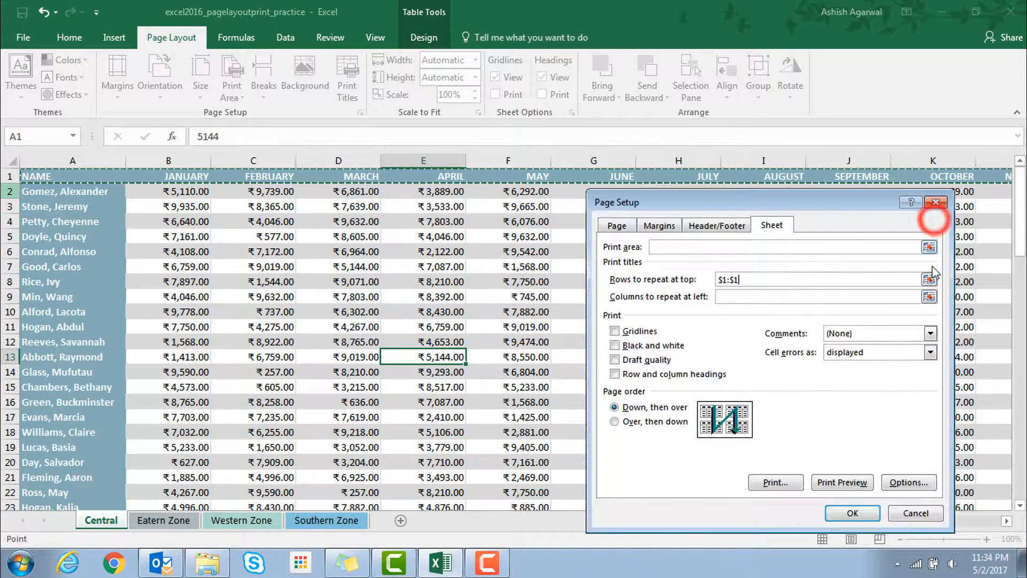
- Set column A ($A:$A) as the print title column to repeat at the left and apply the page setup
click(930, 296)
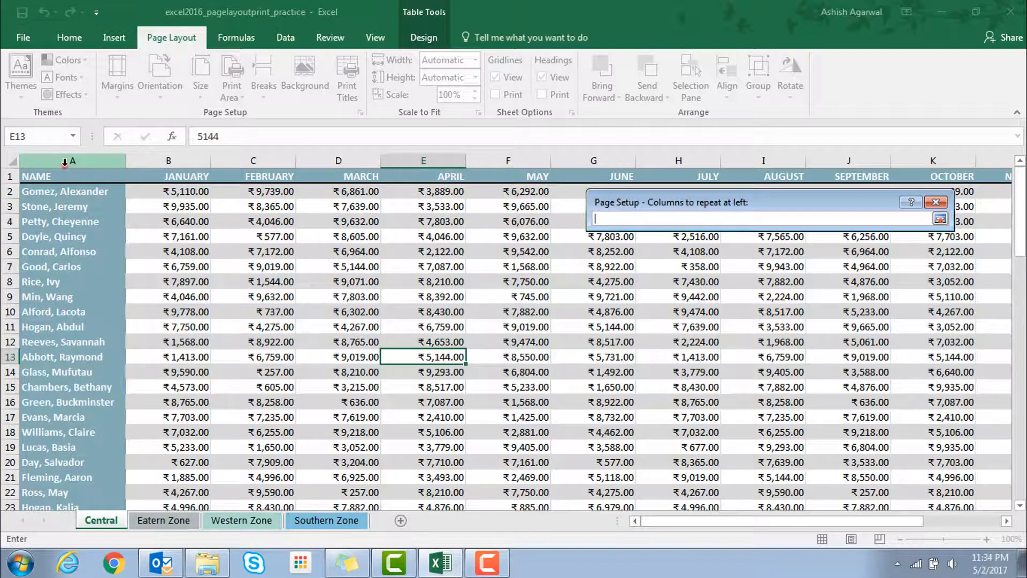
click(64, 158)
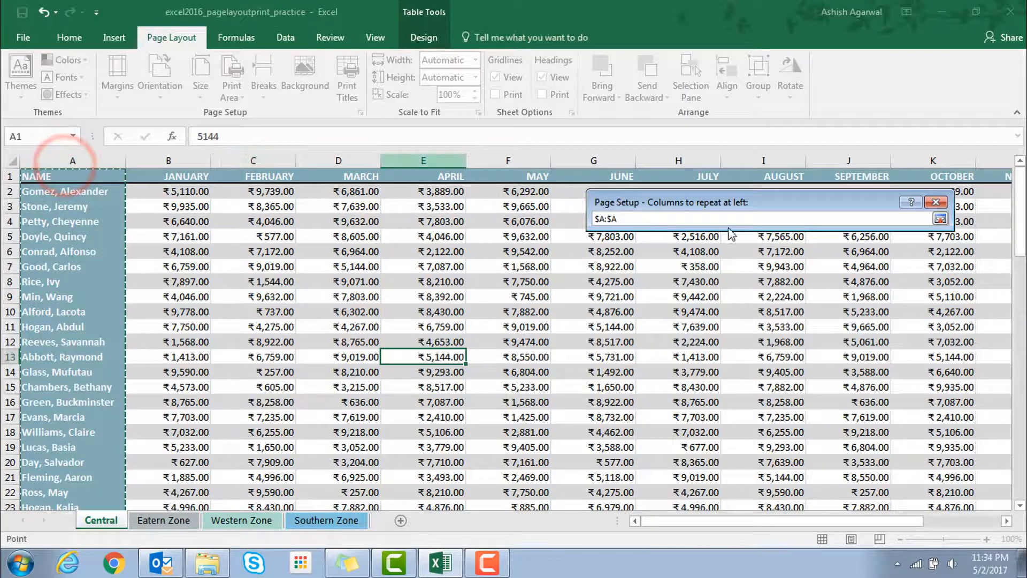
click(940, 218)
click(859, 513)
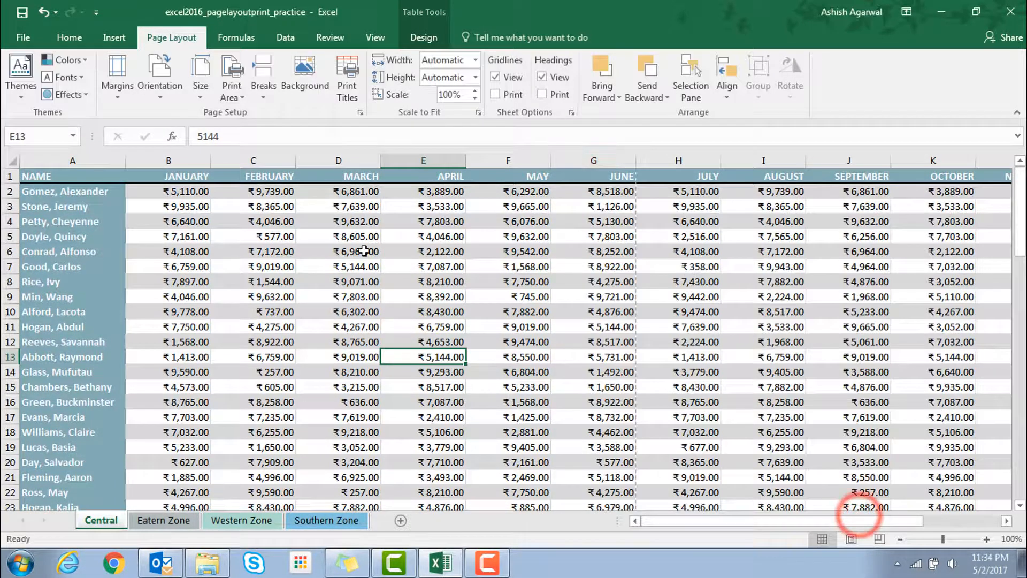
- Preview the printed pages to check the repeated header row and name column, and return to the worksheet
click(19, 30)
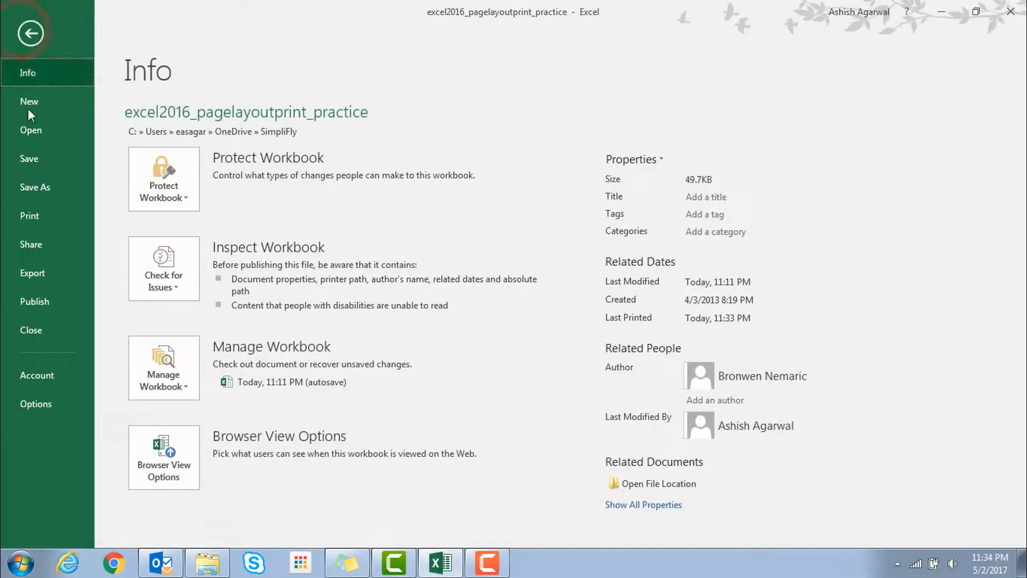
click(35, 213)
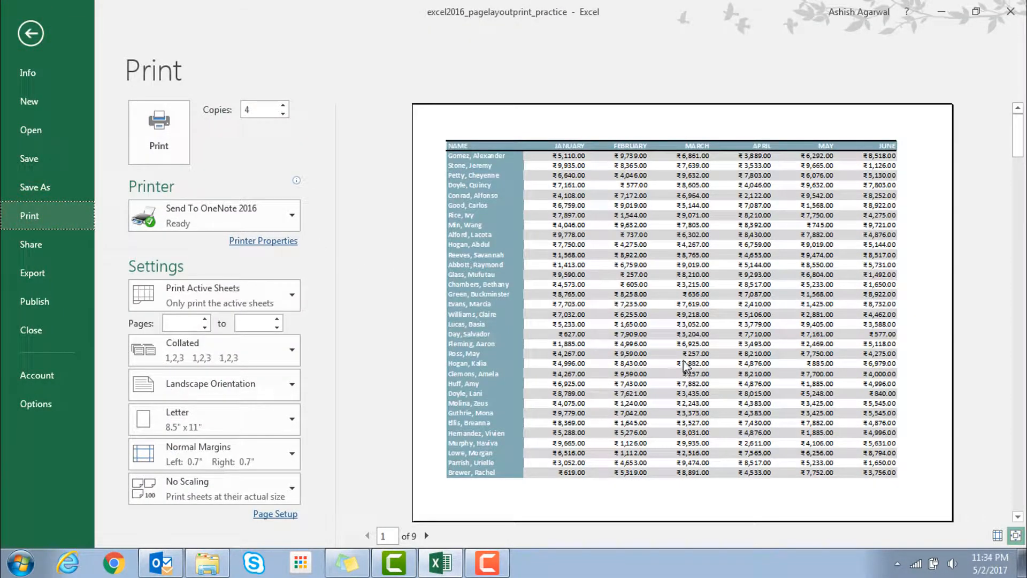
scroll(682, 349, down, 4)
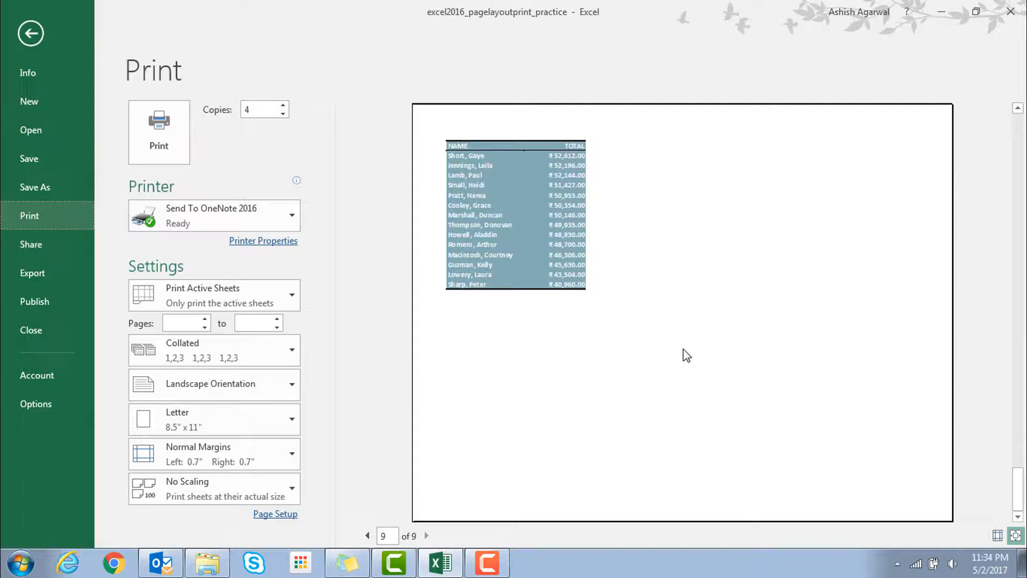
scroll(683, 348, up, 1)
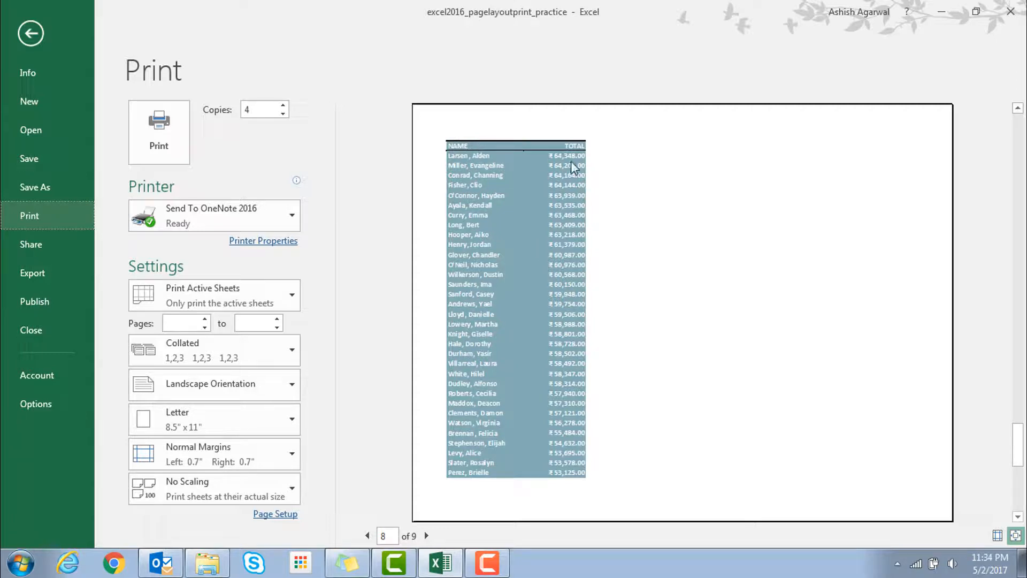
scroll(602, 178, up, 3)
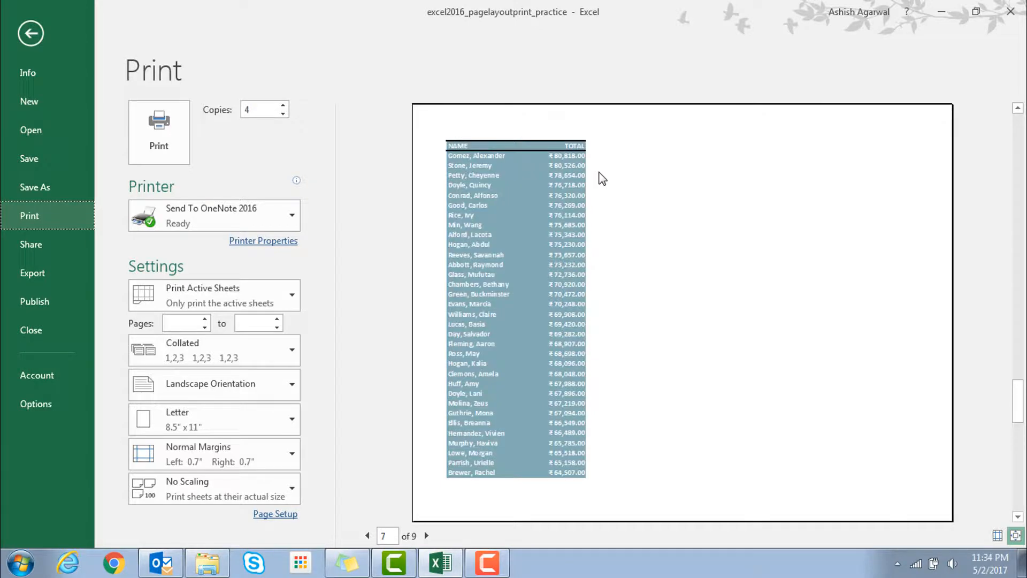
scroll(601, 177, down, 2)
scroll(491, 269, down, 1)
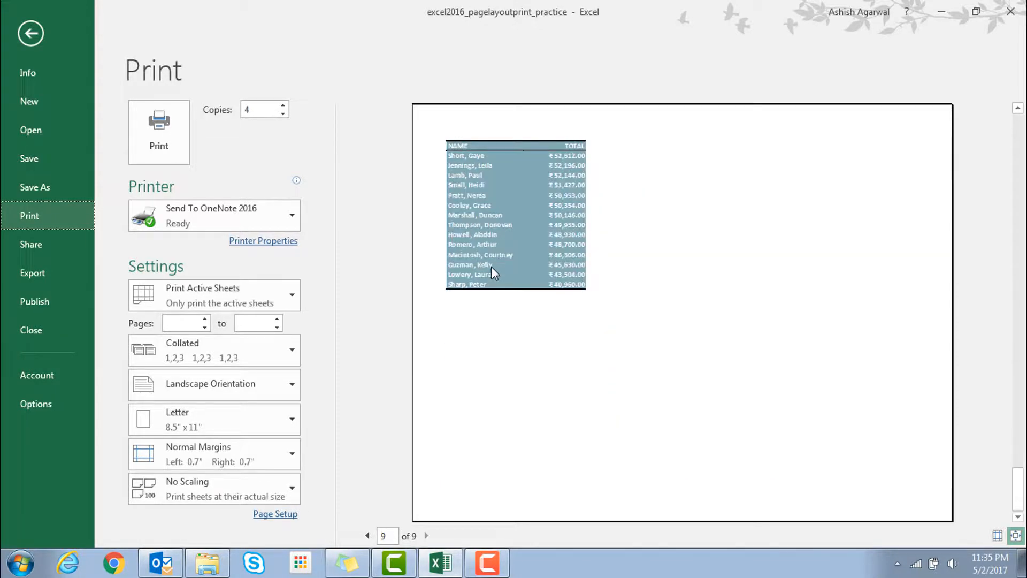
scroll(491, 268, up, 3)
scroll(492, 269, down, 1)
scroll(491, 269, down, 3)
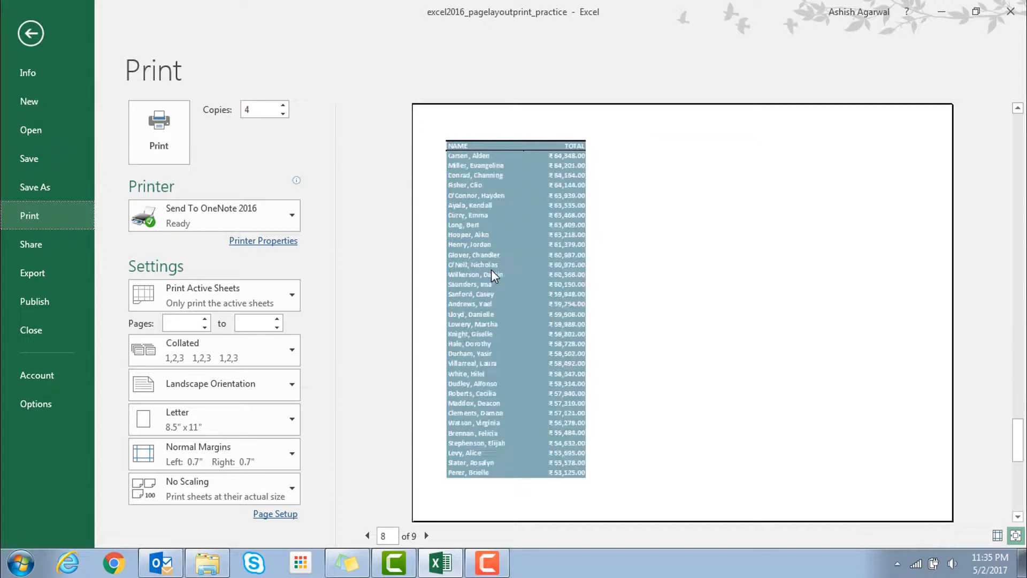
click(30, 31)
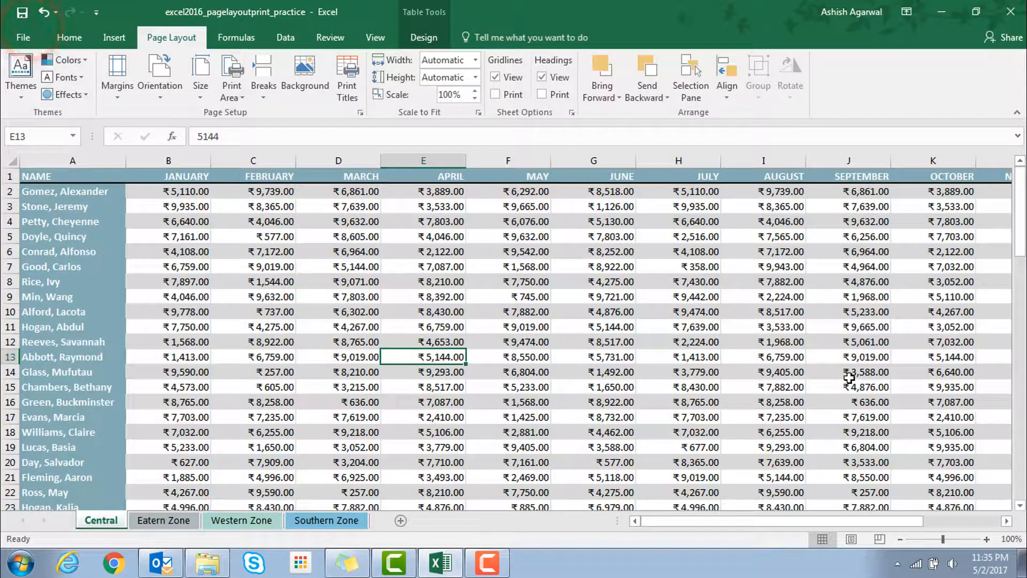
- Show the Central sheet in Page Break Preview and examine where the page breaks fall down to the last row
click(880, 540)
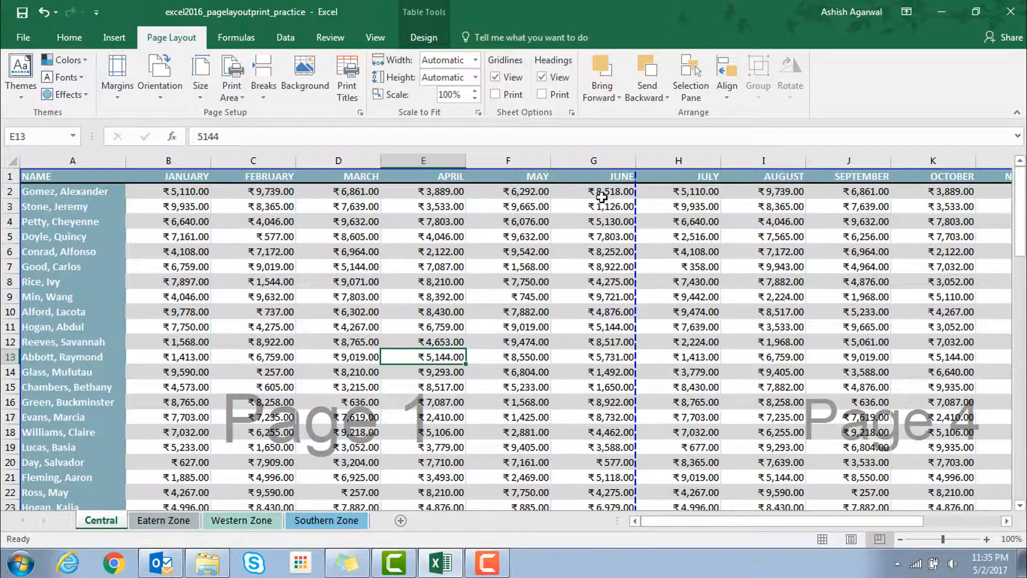
scroll(517, 348, down, 3)
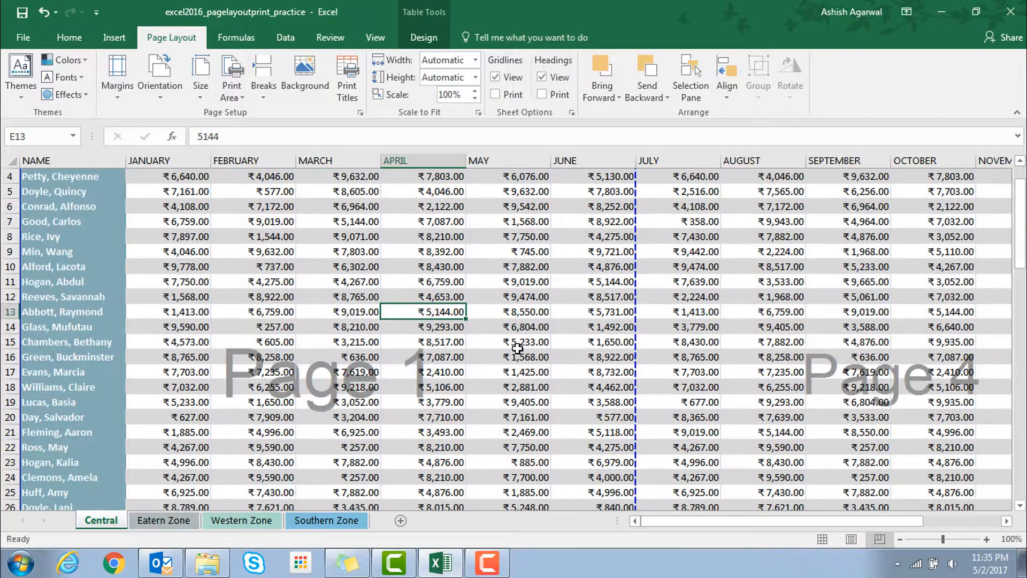
scroll(517, 348, down, 2)
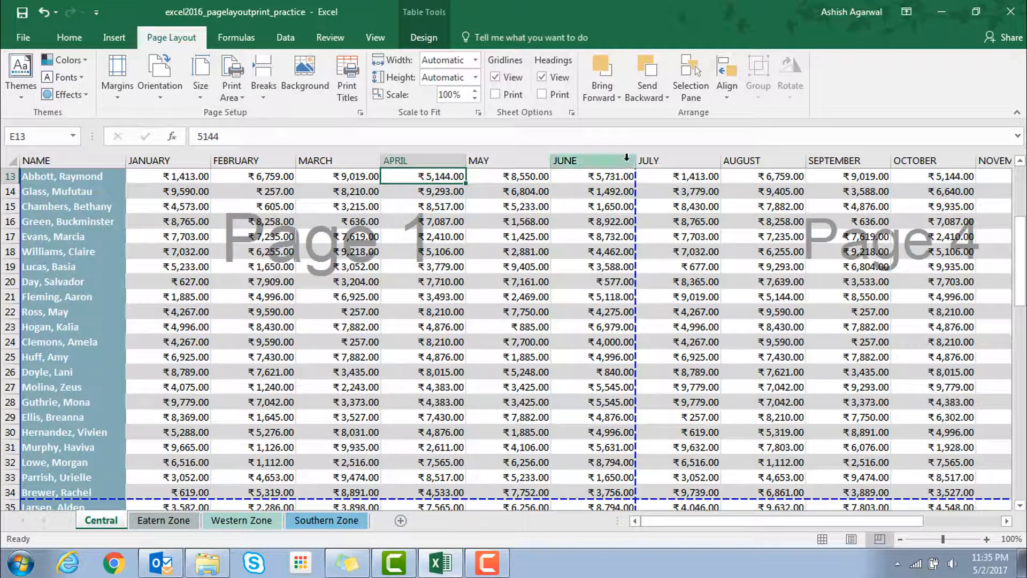
scroll(333, 399, down, 6)
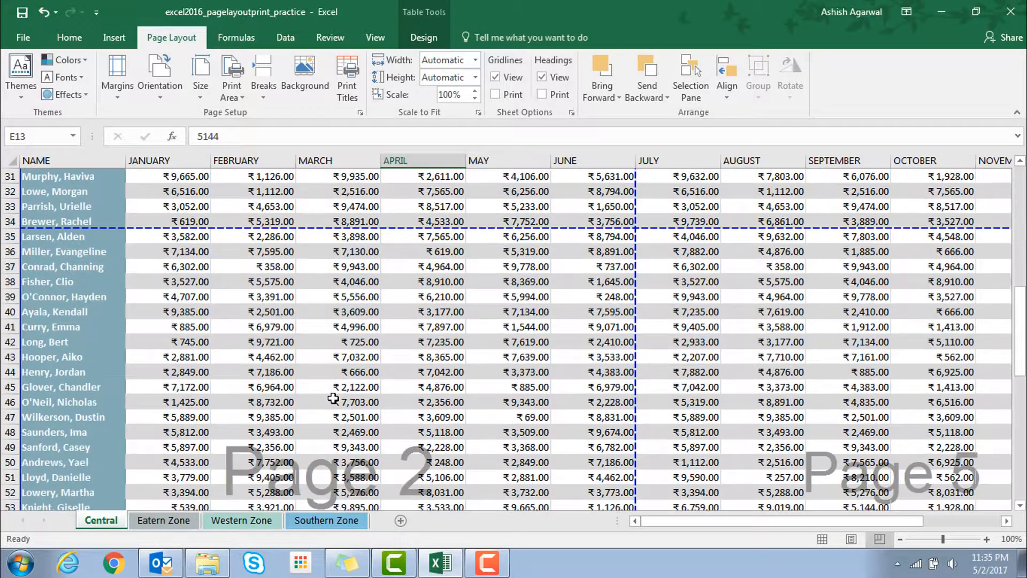
scroll(332, 398, down, 10)
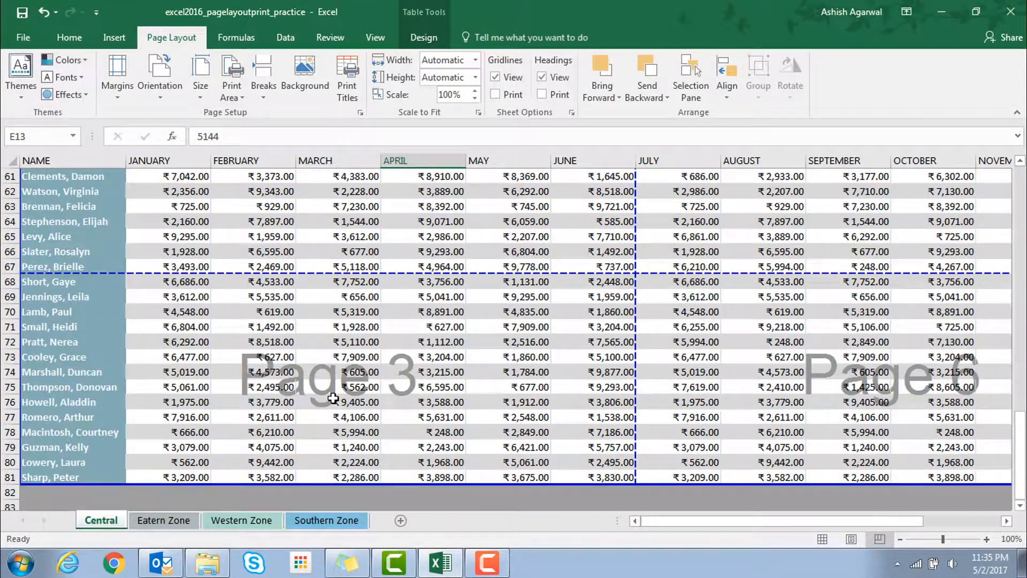
- Move the first vertical page break to between the MAY and JUNE columns and the first horizontal page break to between rows 31 and 32
drag(696, 520, 669, 525)
scroll(624, 353, up, 12)
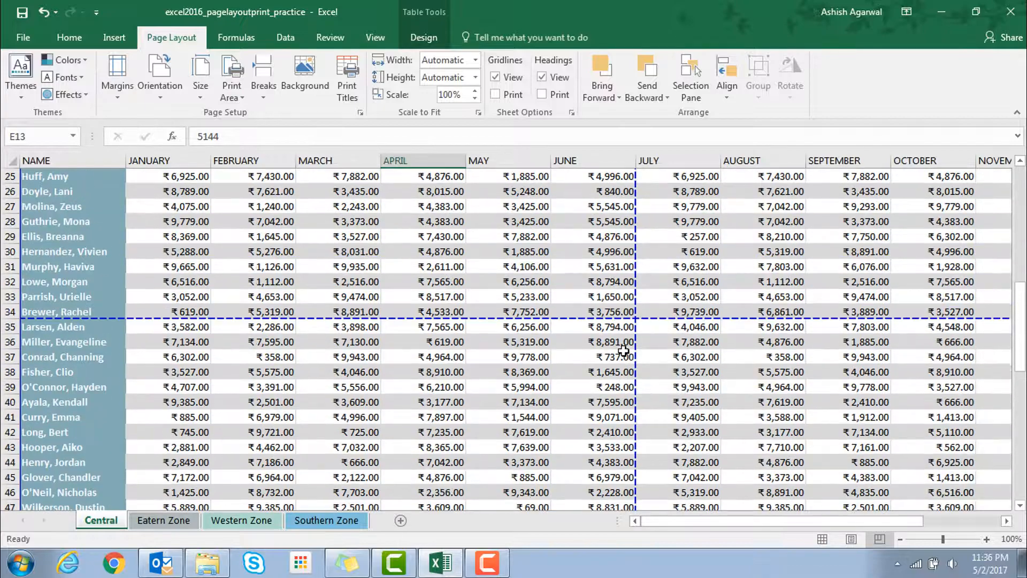
scroll(624, 351, up, 8)
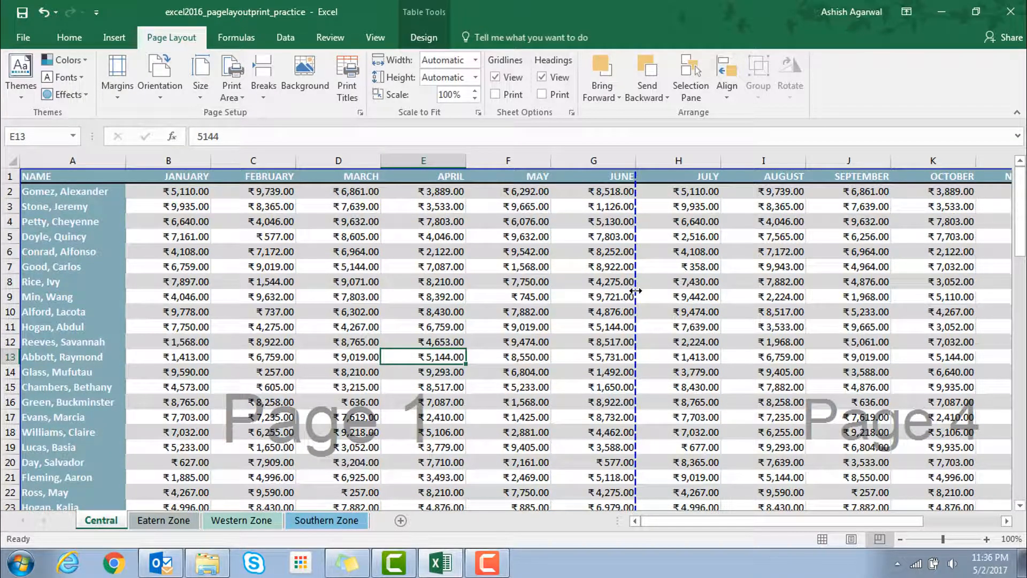
drag(636, 291, 499, 291)
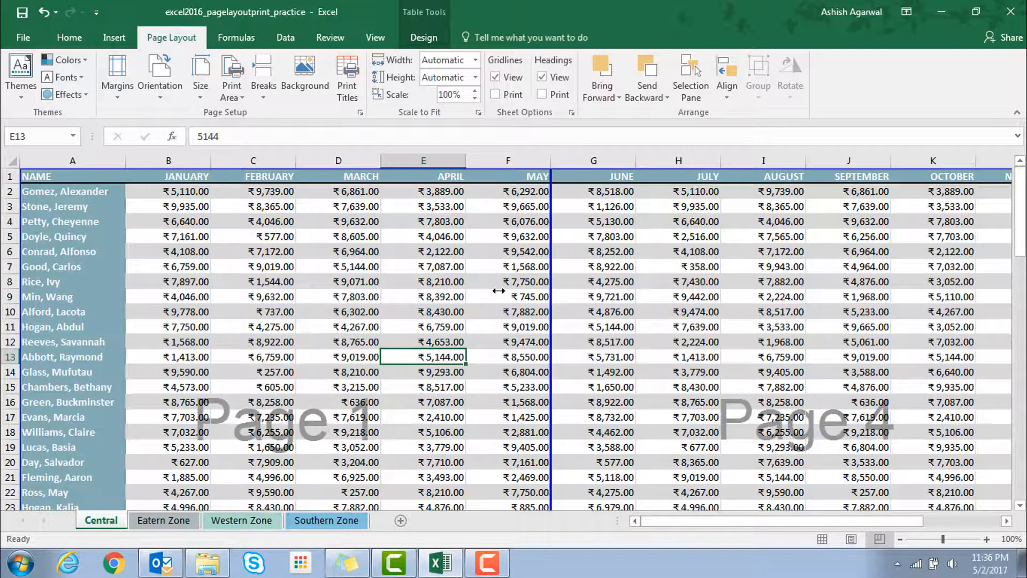
scroll(499, 326, down, 4)
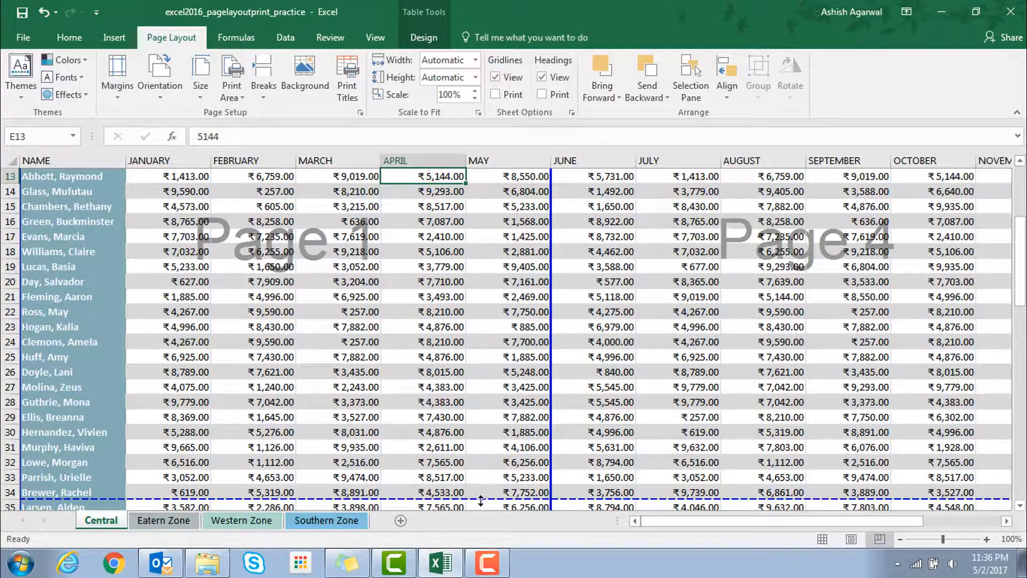
drag(481, 501, 477, 361)
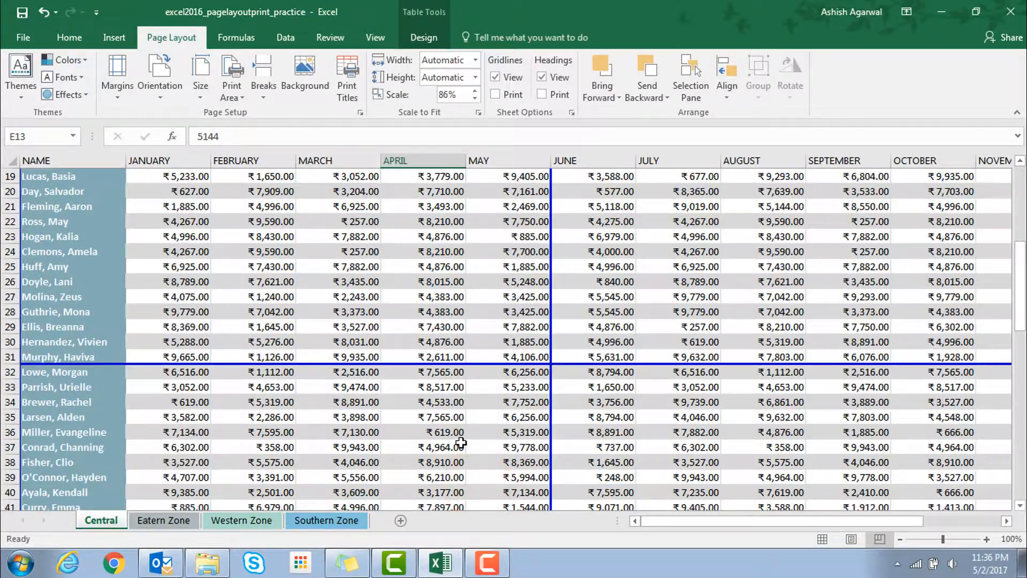
- Preview the printed pages to check how the rows and month columns are divided by the moved page breaks
click(23, 38)
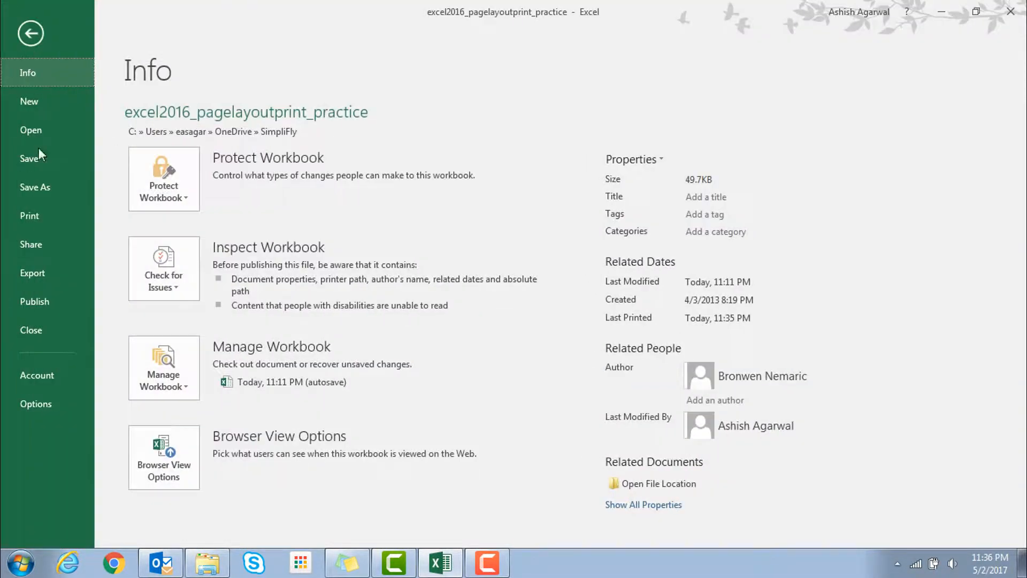
click(40, 224)
scroll(594, 395, down, 1)
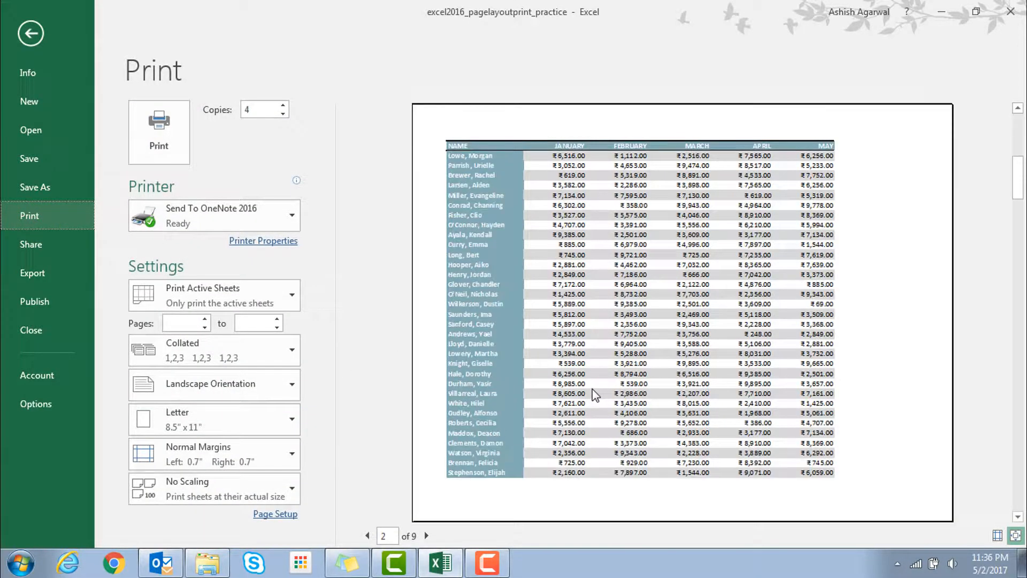
scroll(594, 395, down, 2)
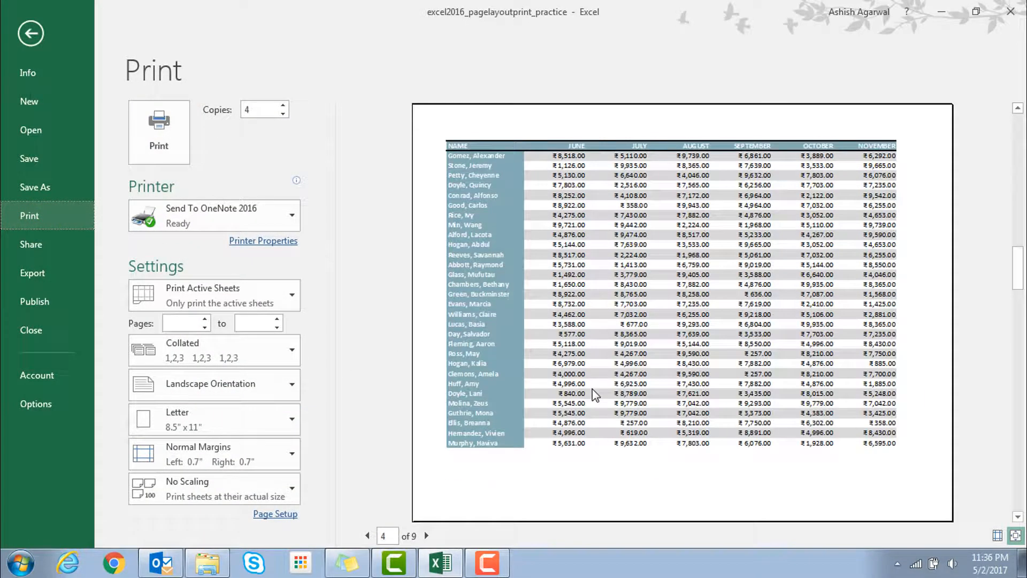
scroll(594, 395, down, 2)
scroll(600, 385, up, 2)
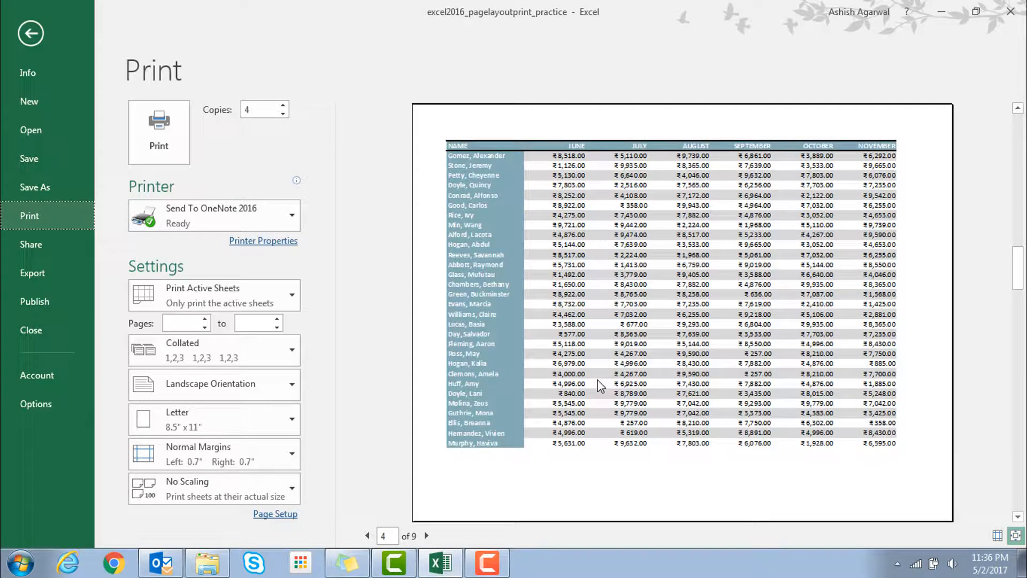